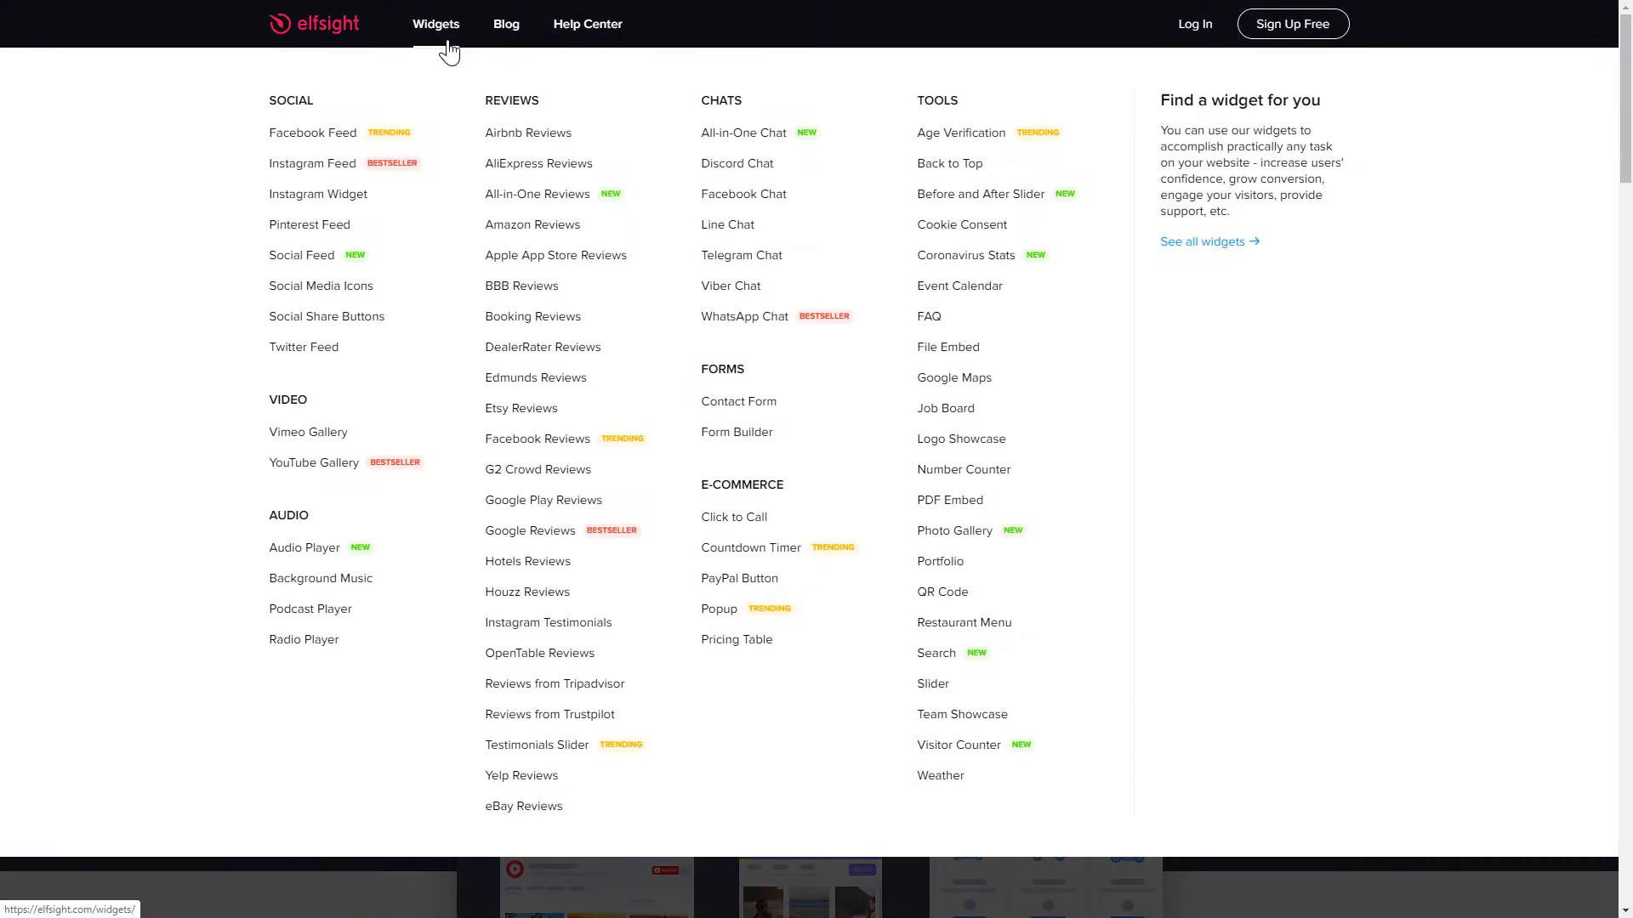
Start a Visitor Counter widget, preview the Detail and Daily templates, then pick Inline Counter
click(954, 747)
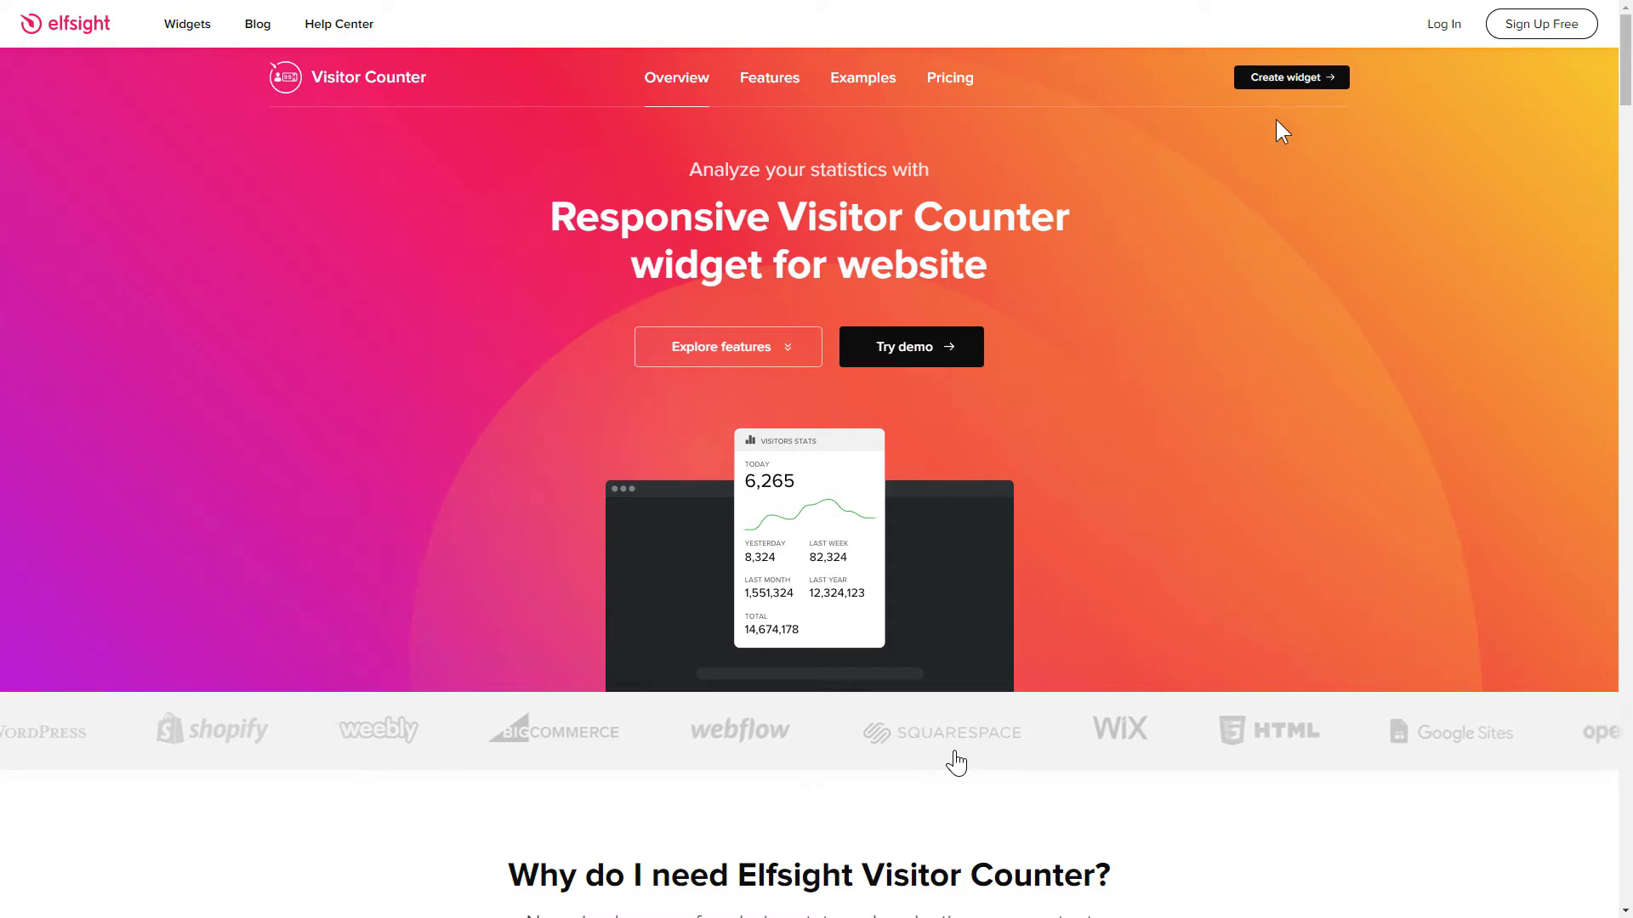
click(1283, 85)
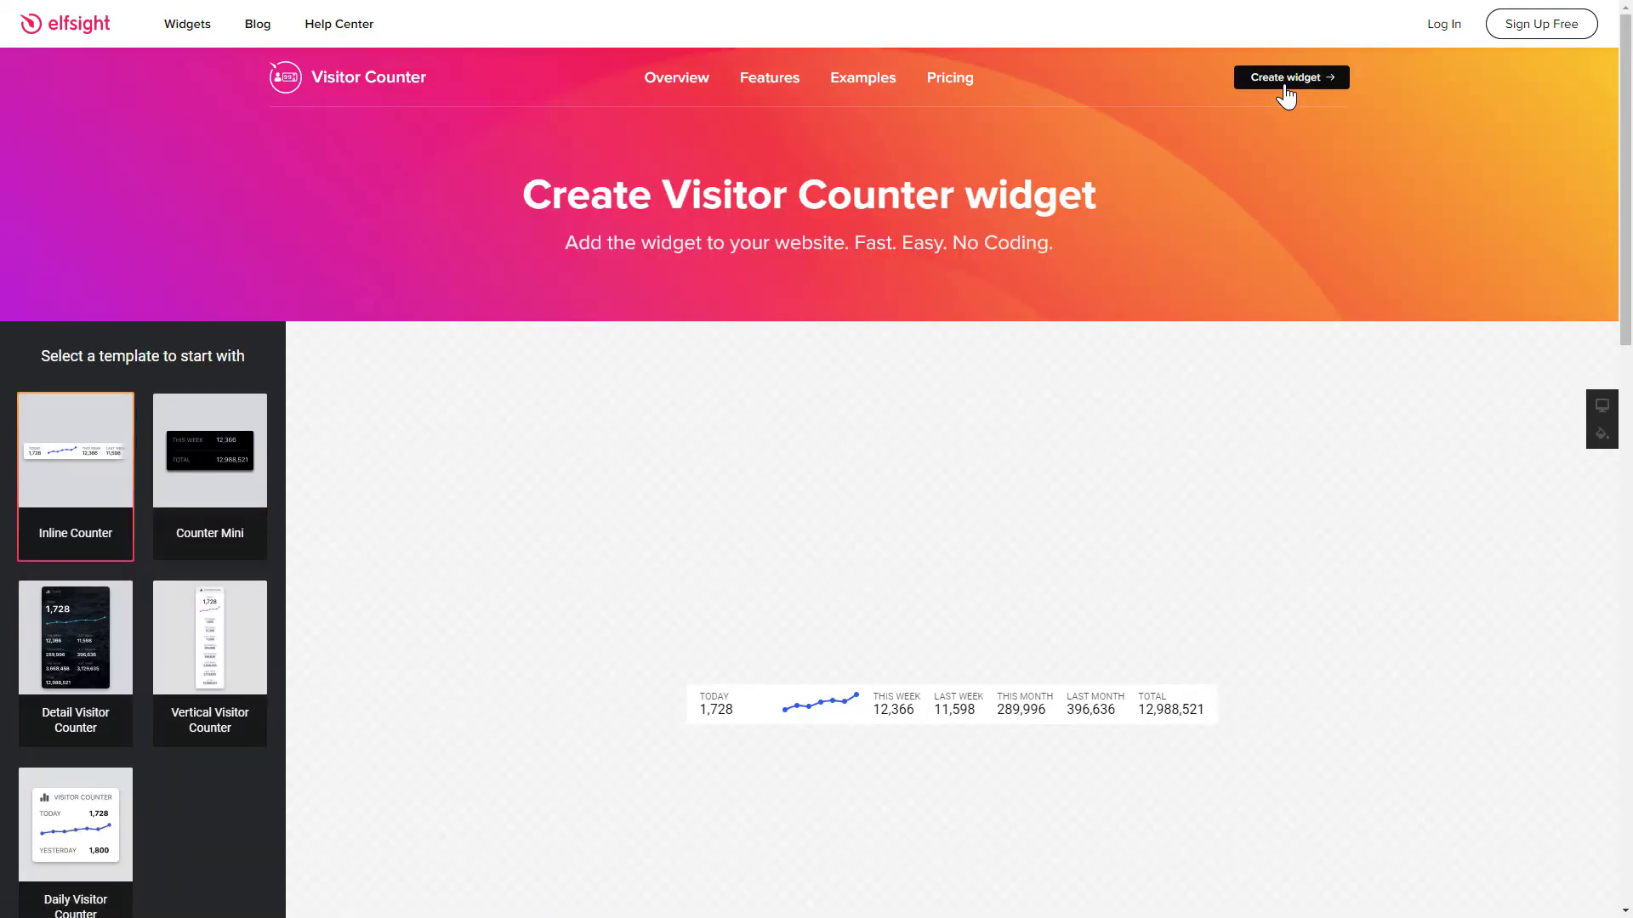
drag(1623, 278, 1622, 366)
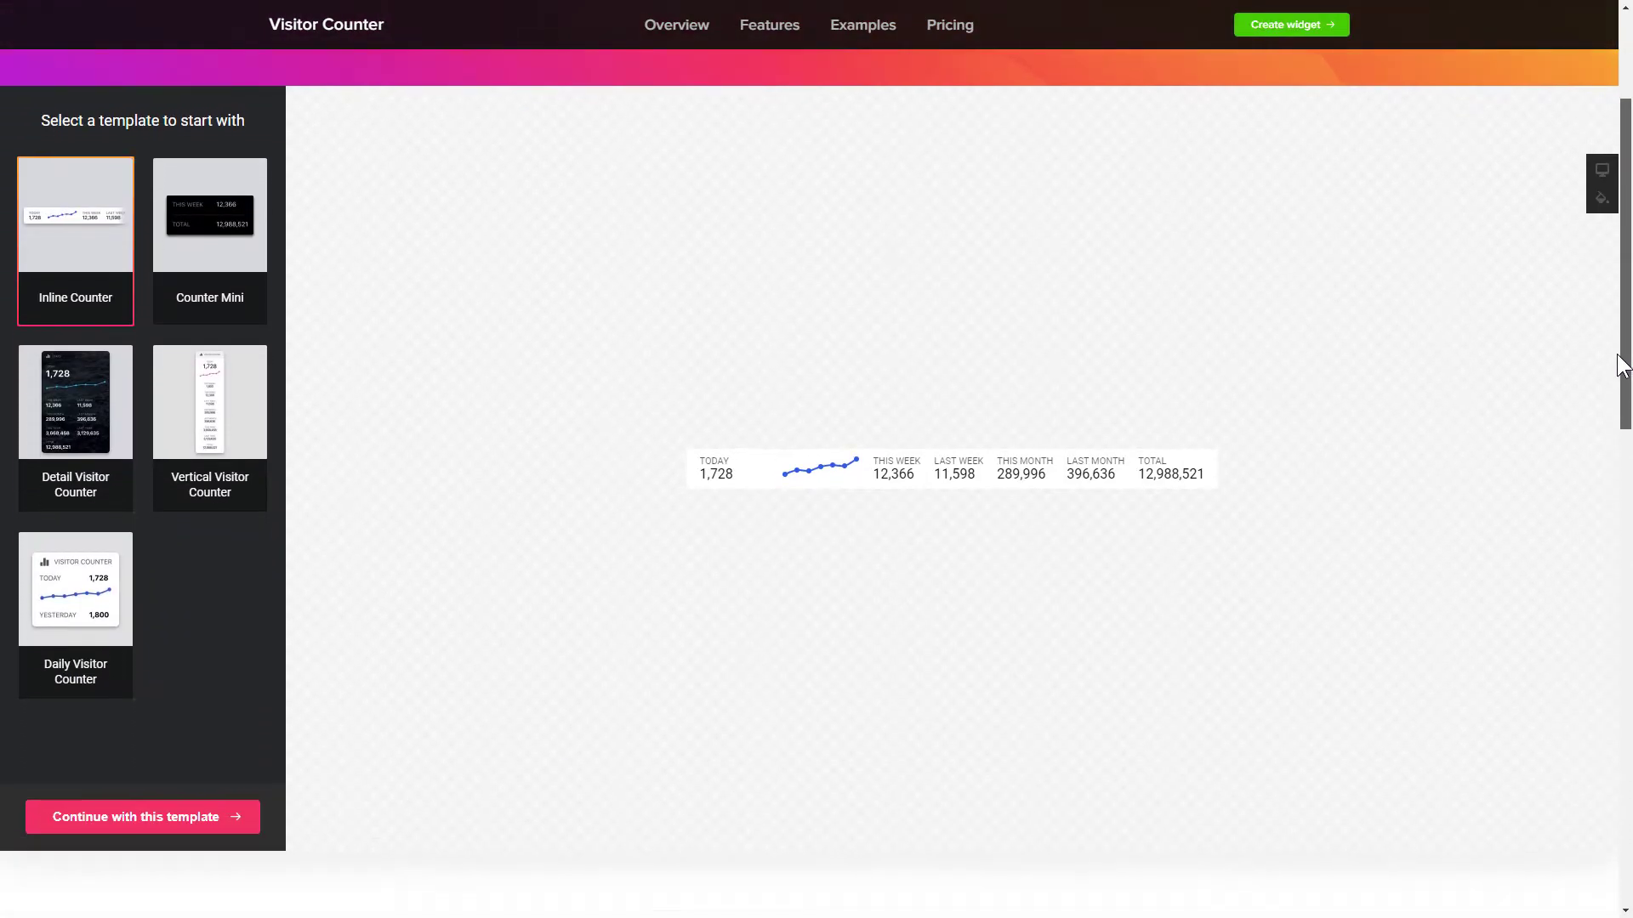
click(74, 408)
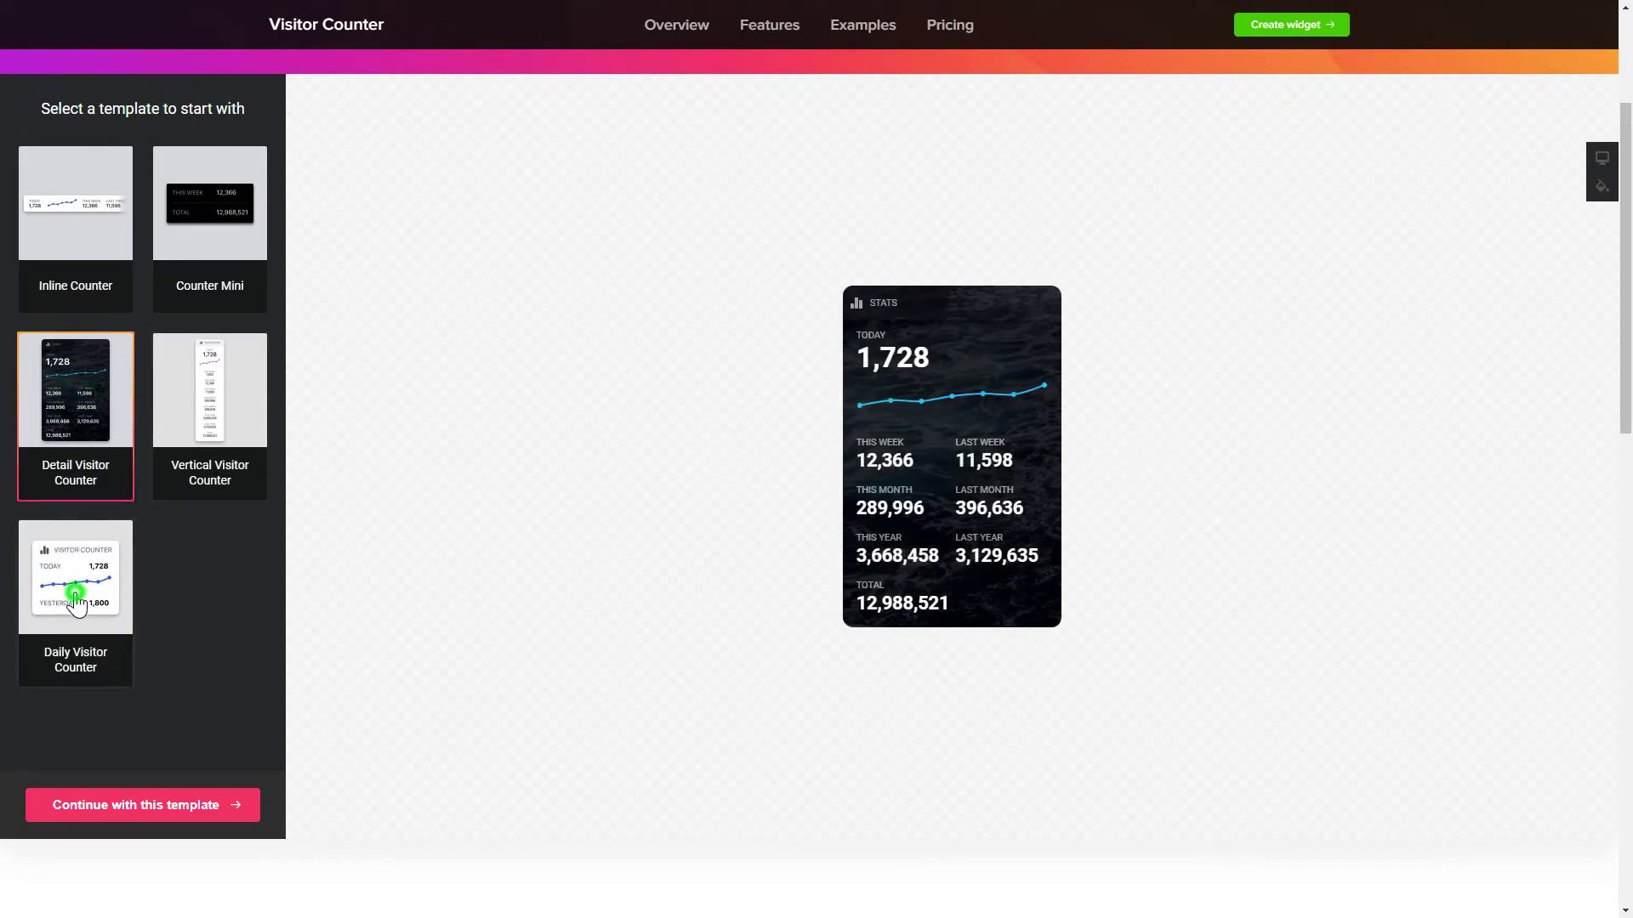
click(74, 590)
click(74, 236)
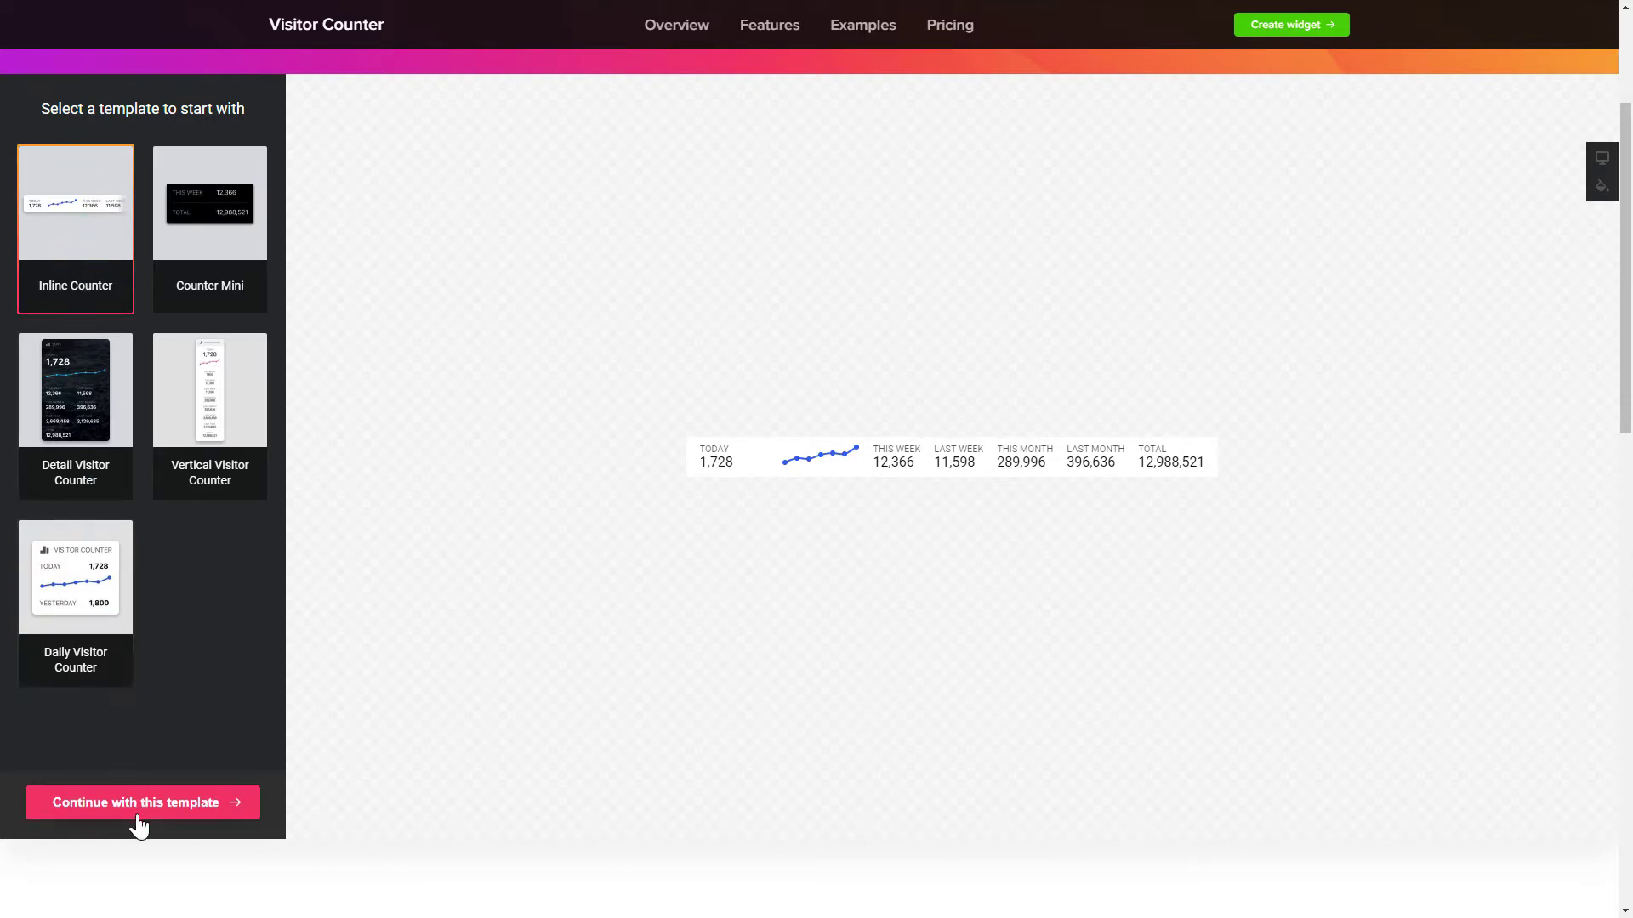
Continue with the Inline Counter template and browse its INFO, STYLE and GENERAL settings
click(135, 809)
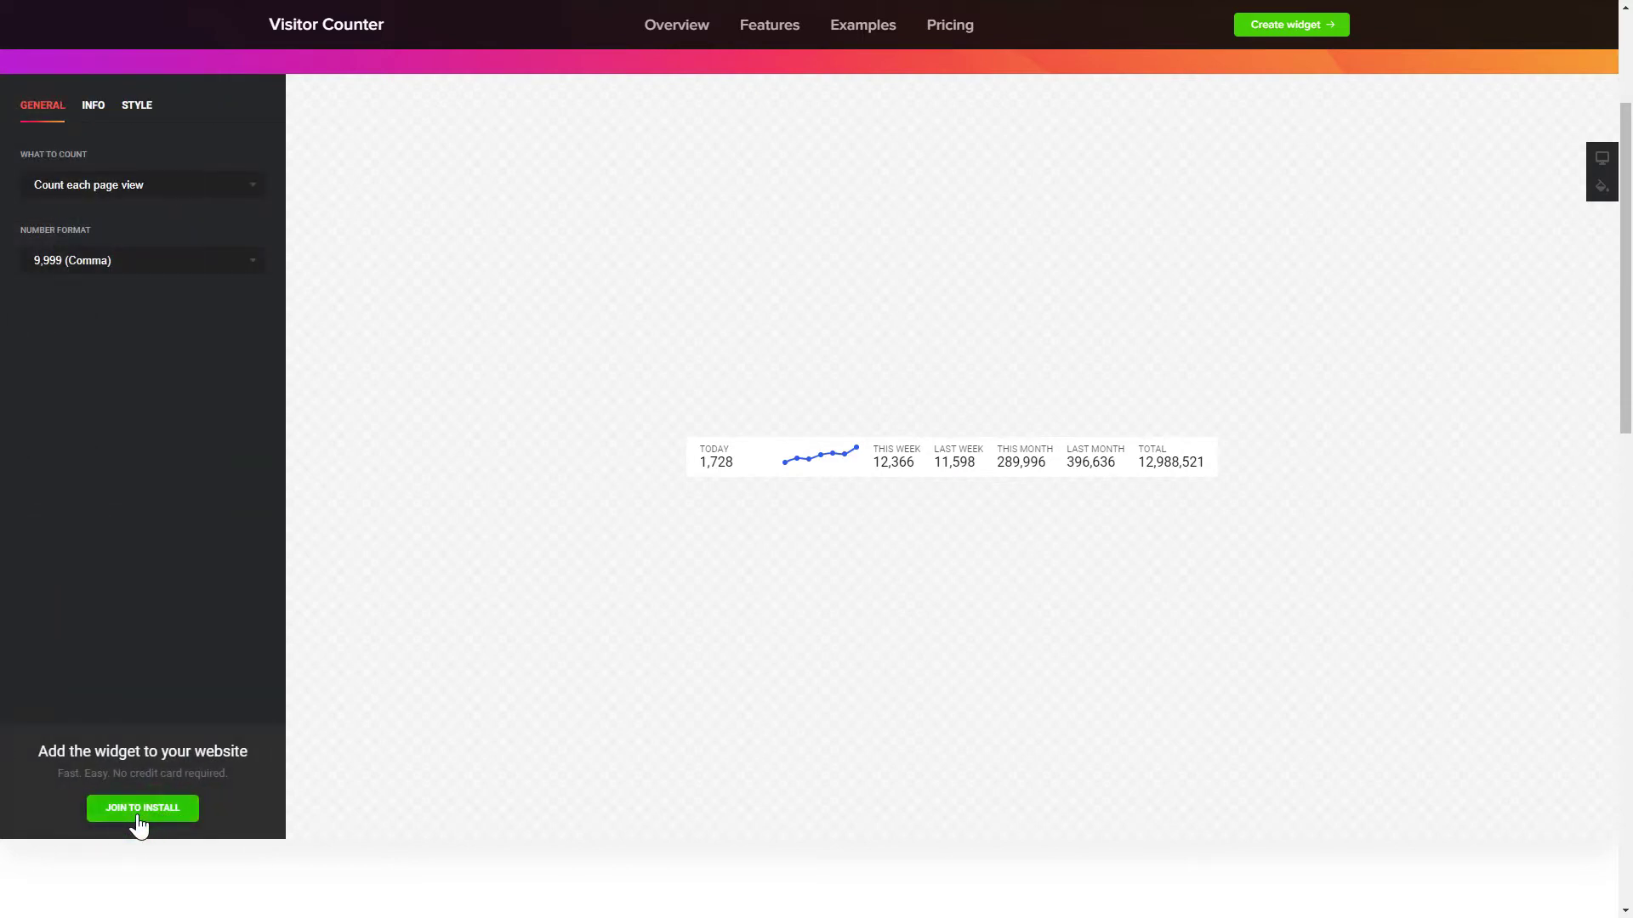
click(91, 112)
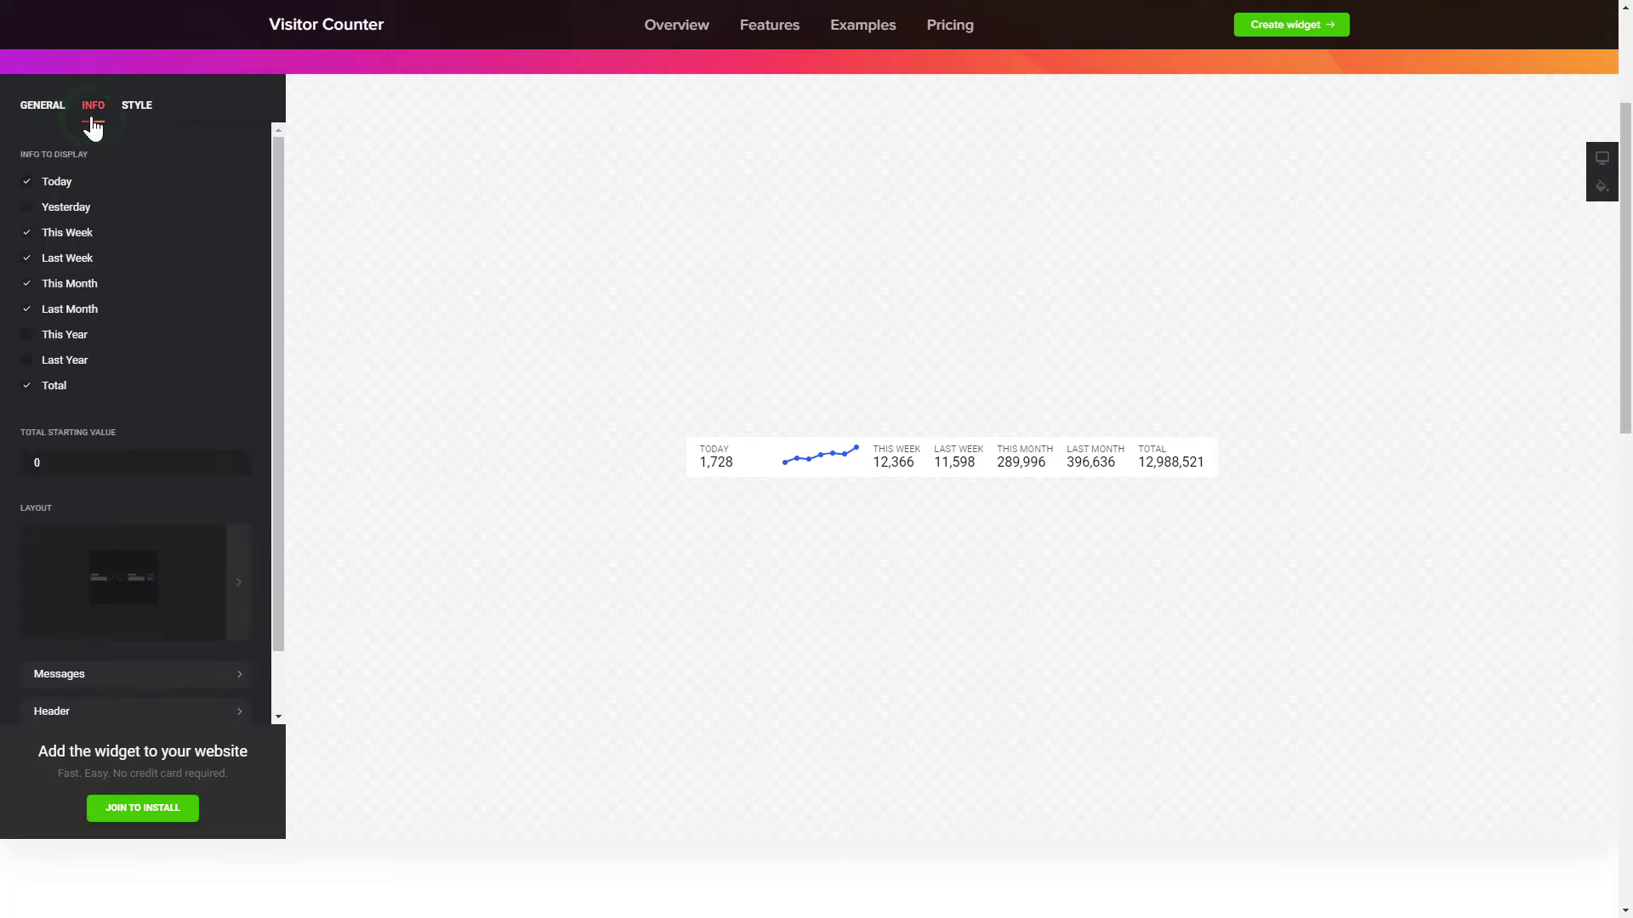
drag(273, 228, 266, 298)
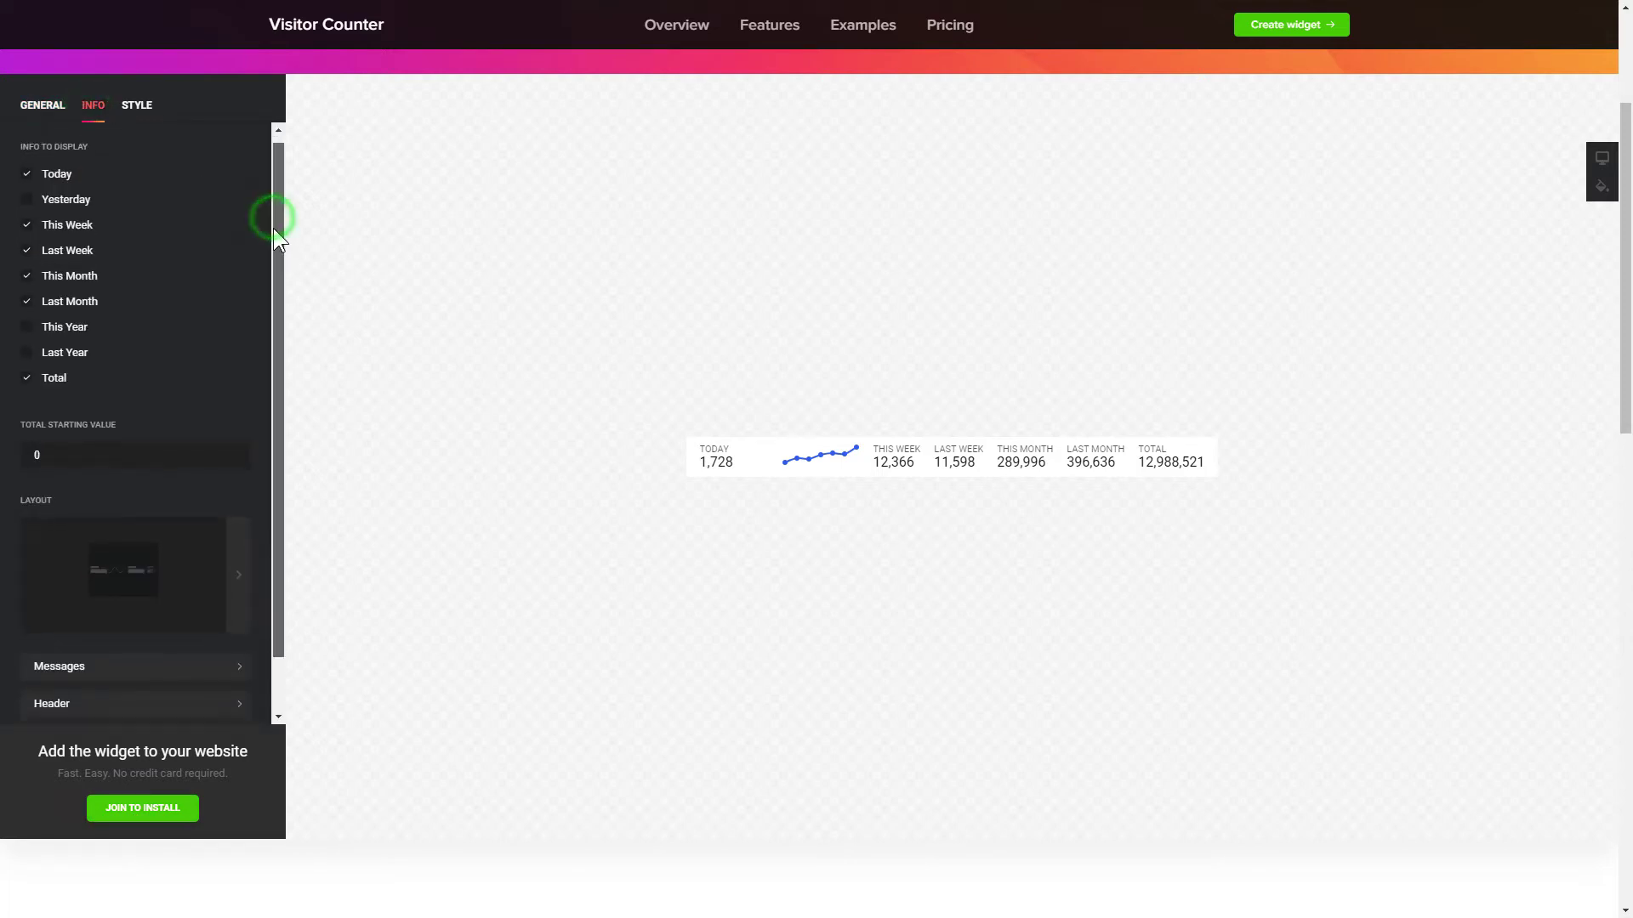
click(136, 112)
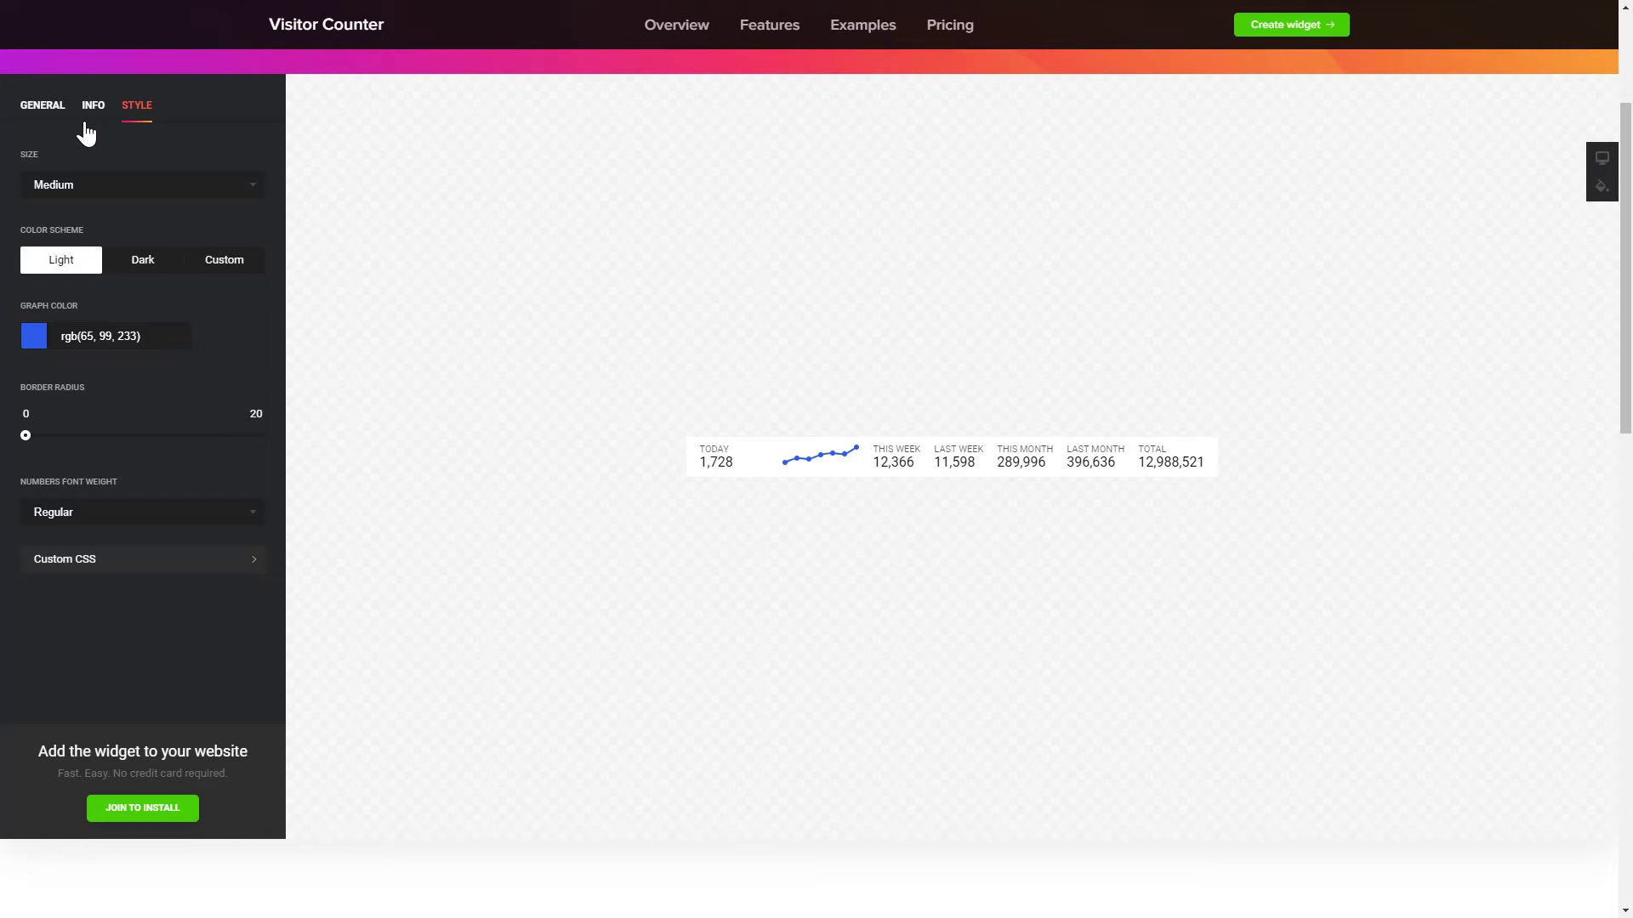
click(46, 126)
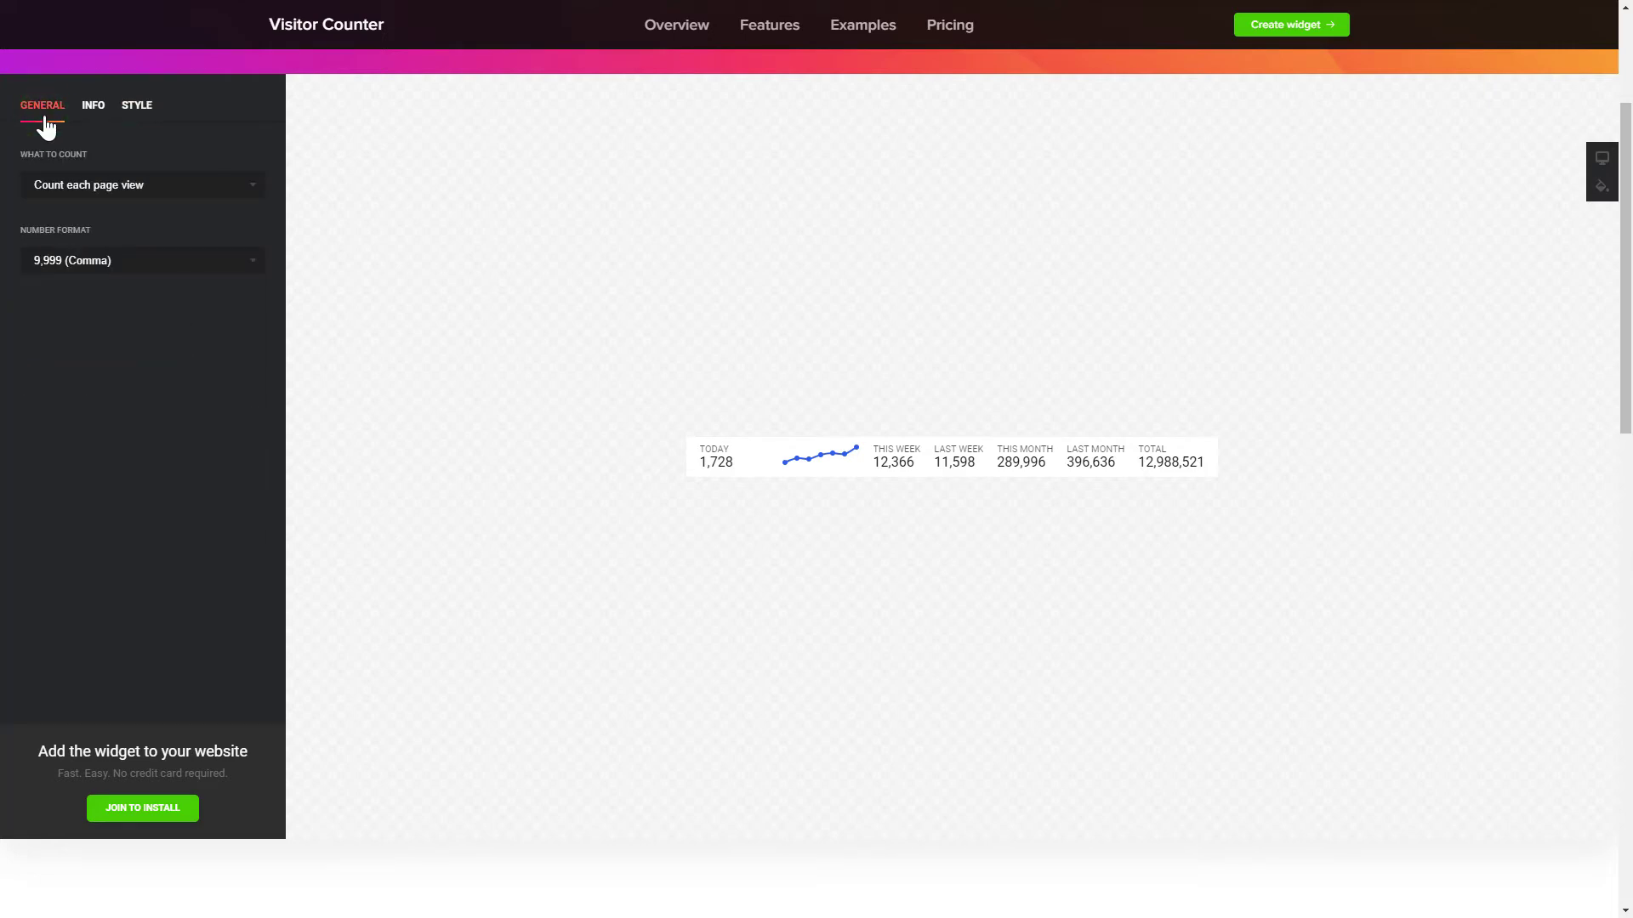
Sign up for an Elfsight account with an email and password via Join to Install
click(140, 809)
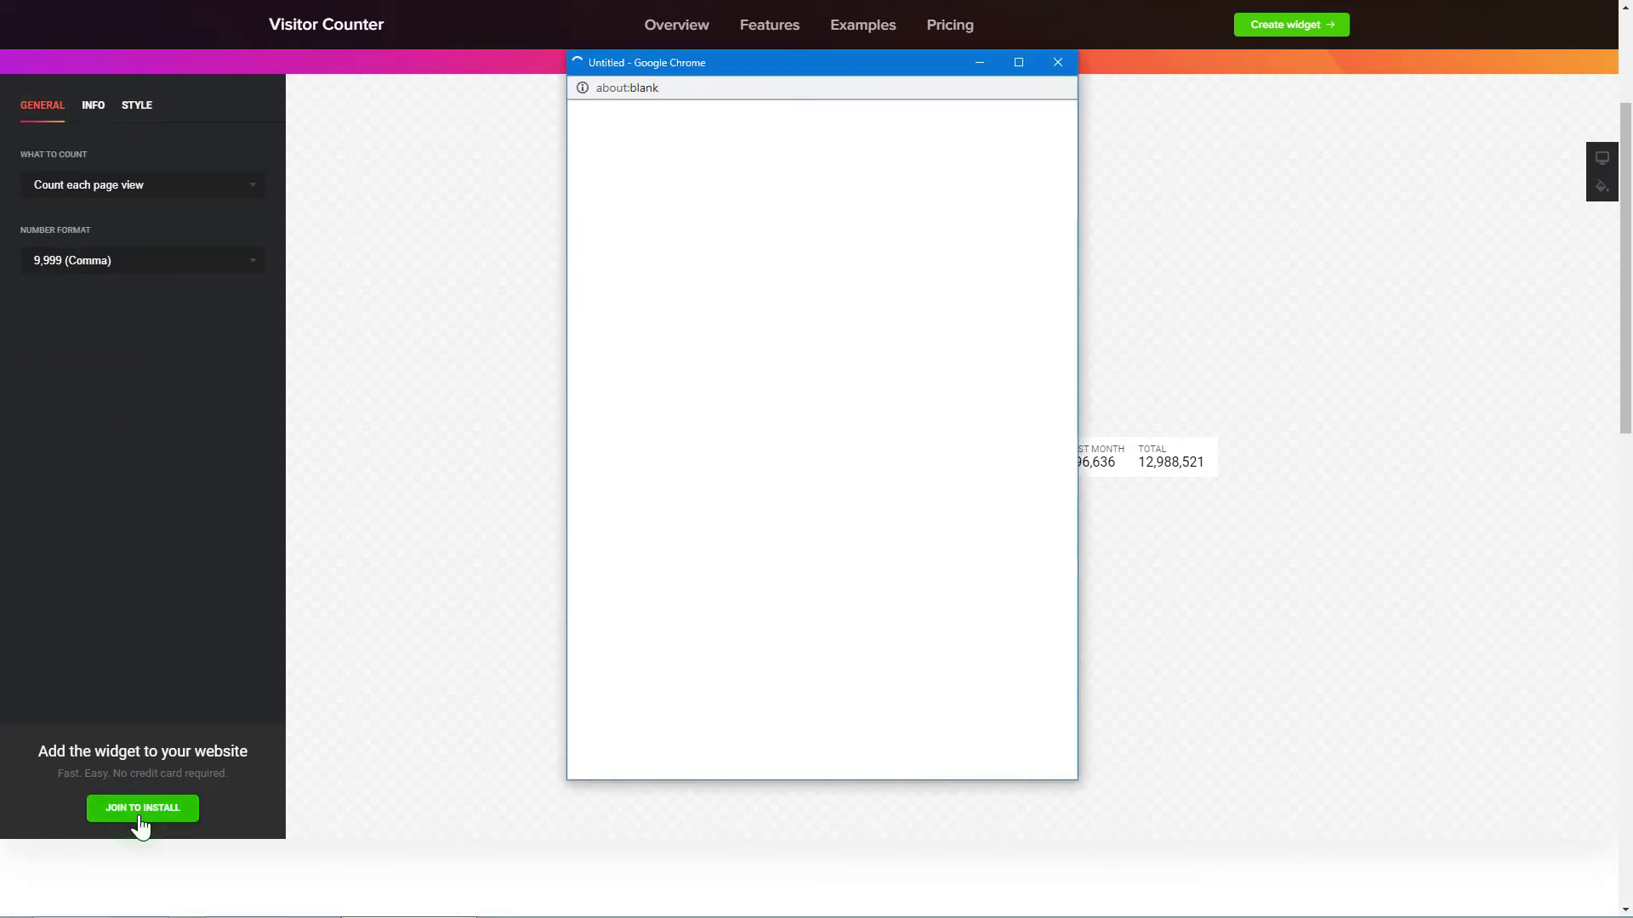
click(945, 327)
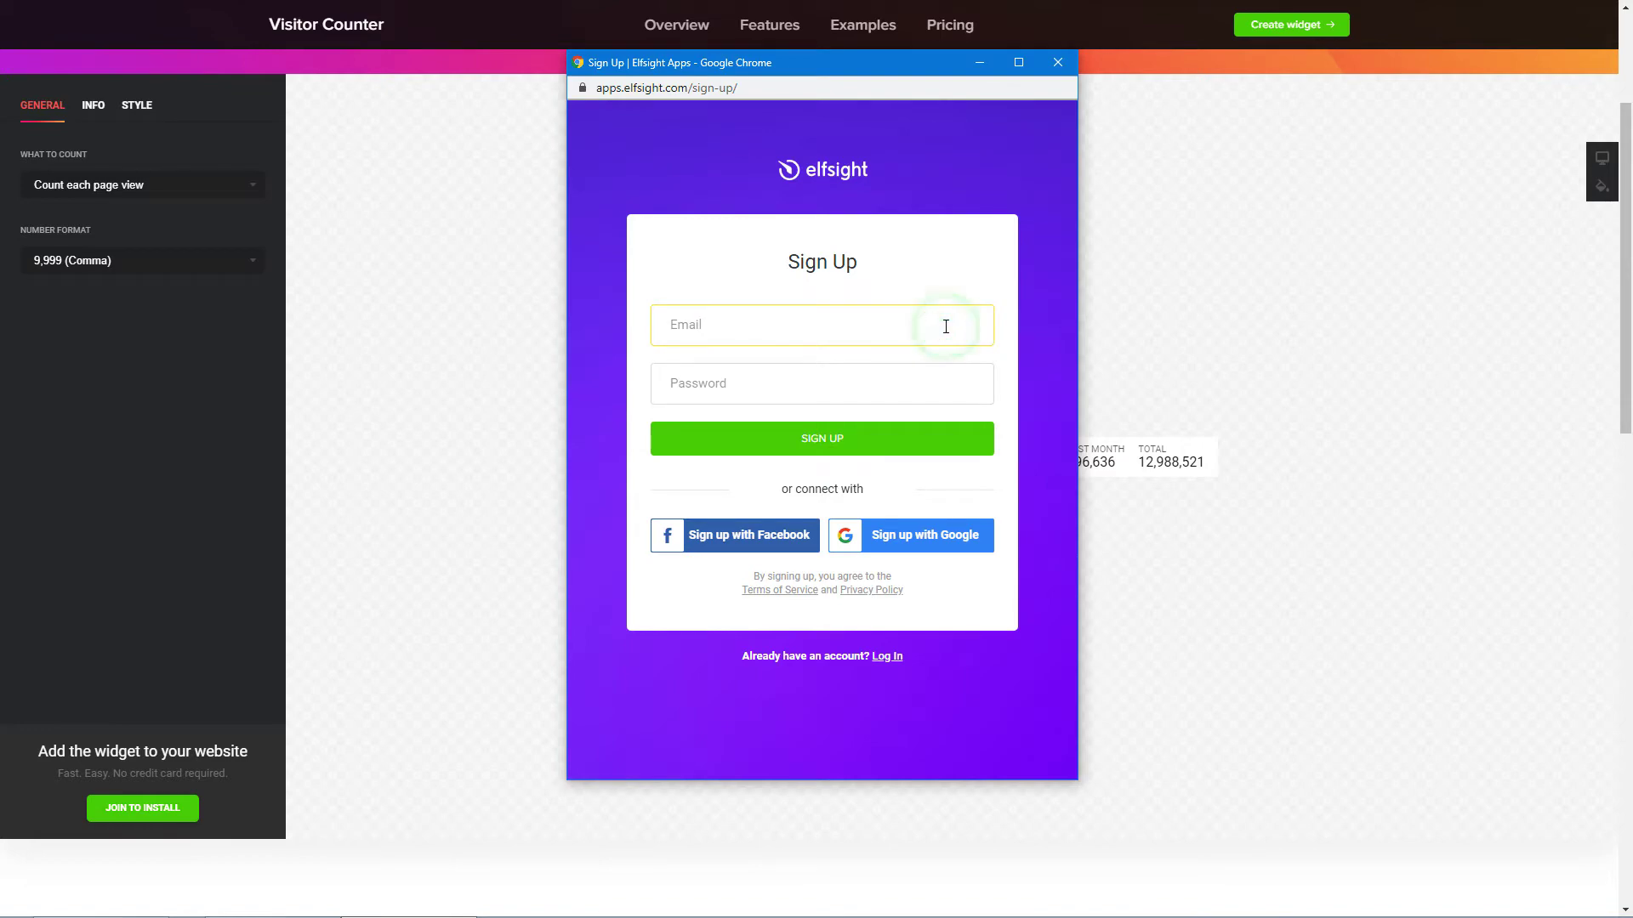
text(example@elfsight.com)
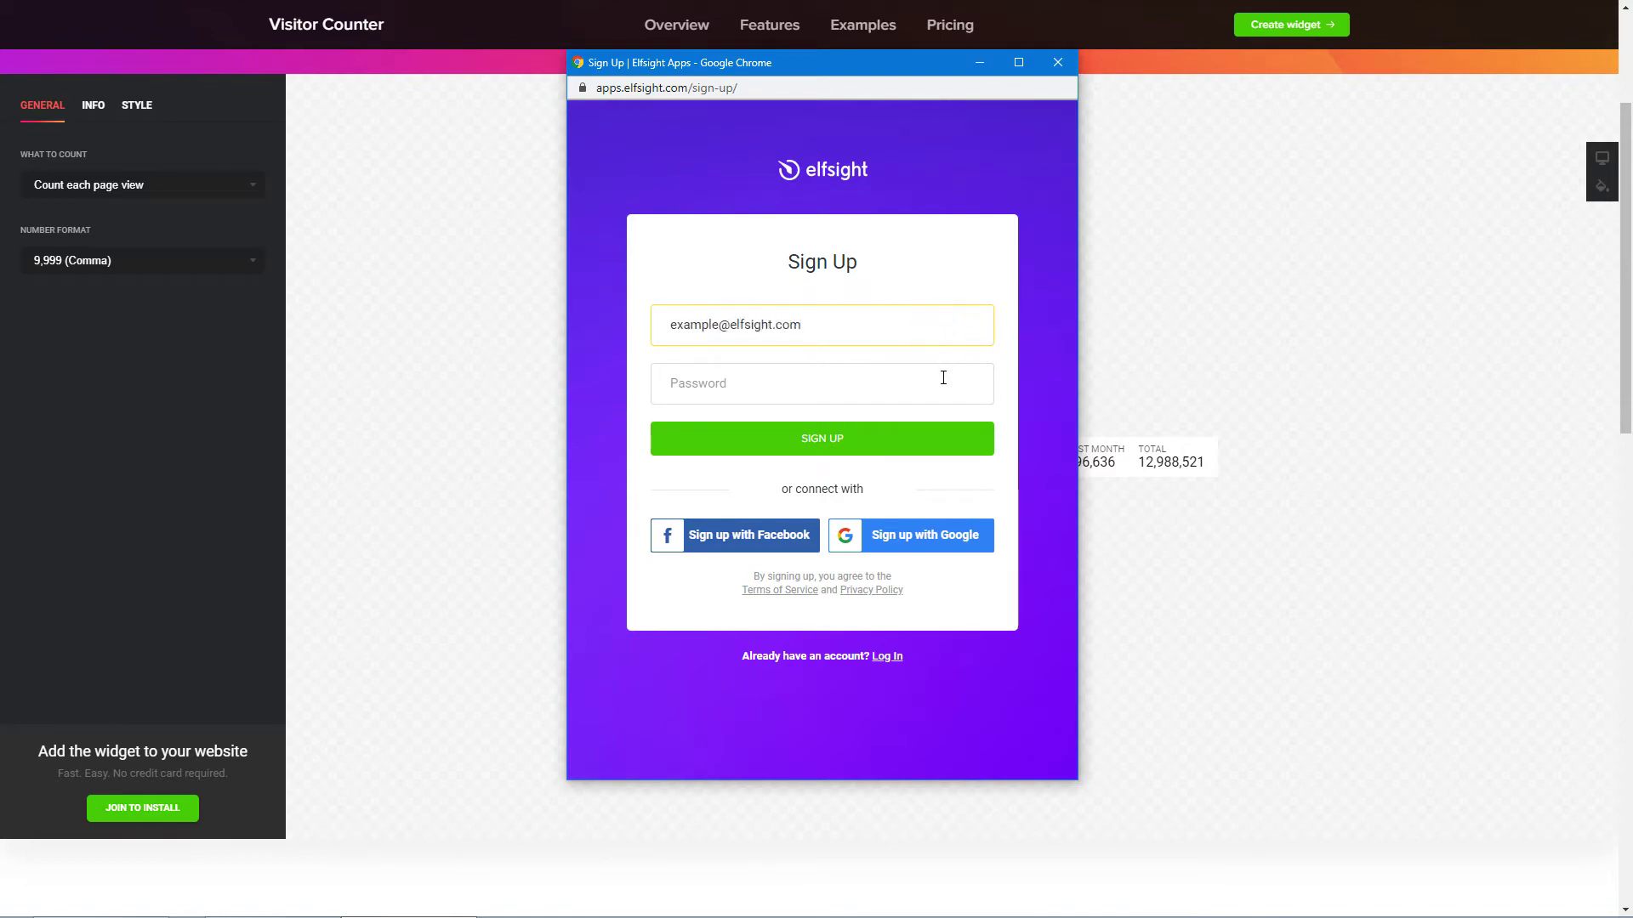
click(942, 384)
text(**********)
click(849, 446)
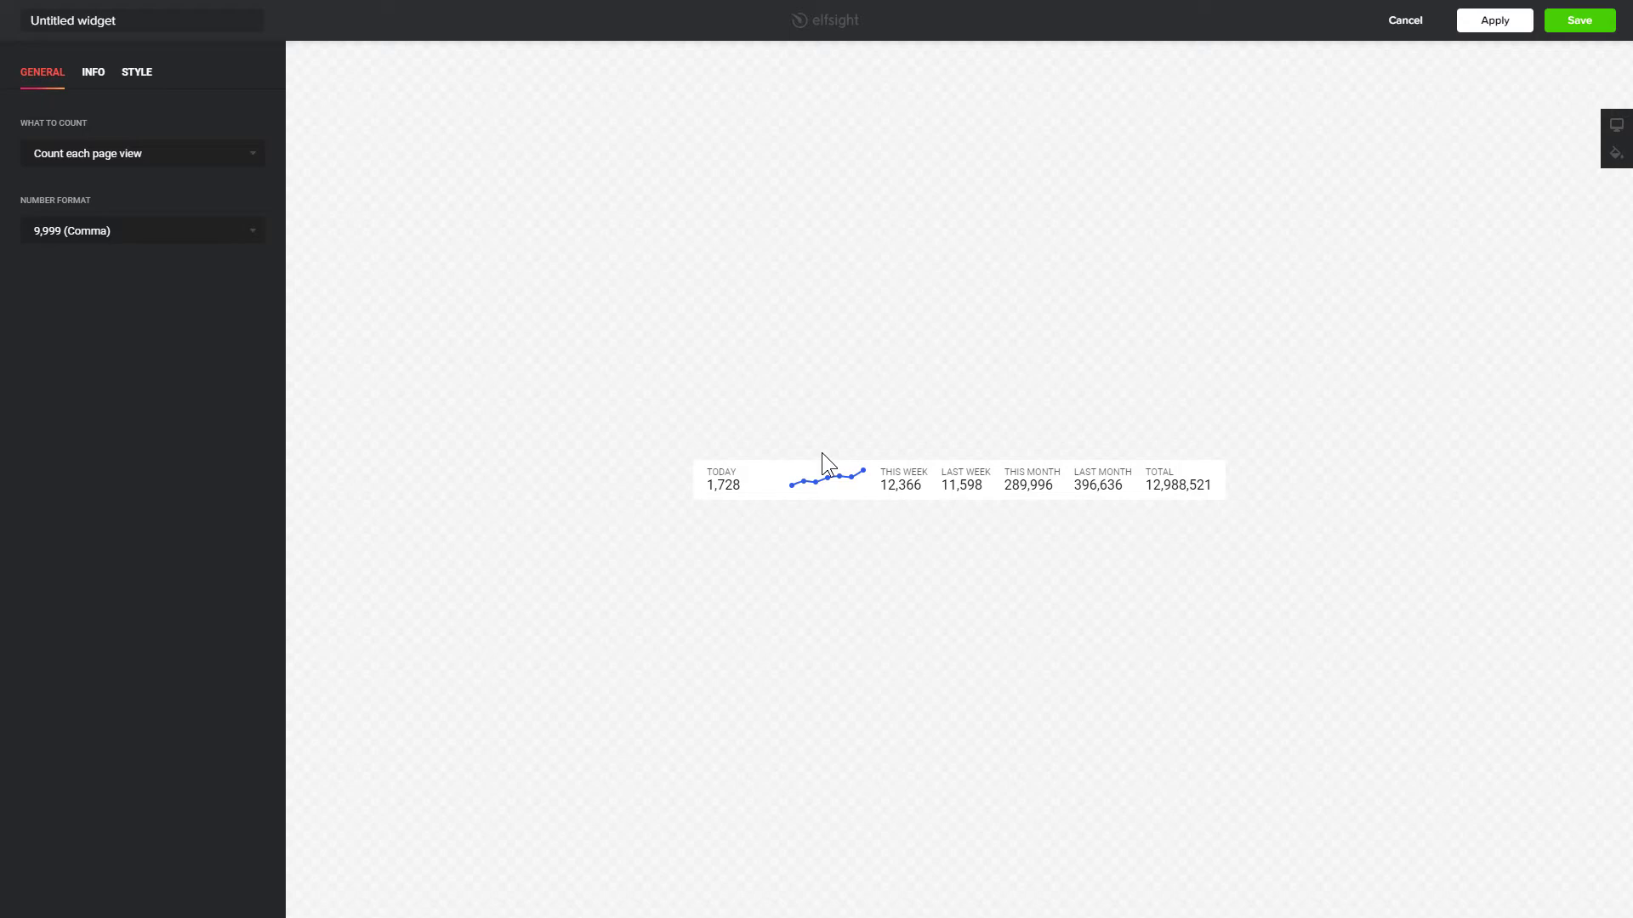
Save the widget, select the free Lite plan, and copy the installation code
click(1580, 25)
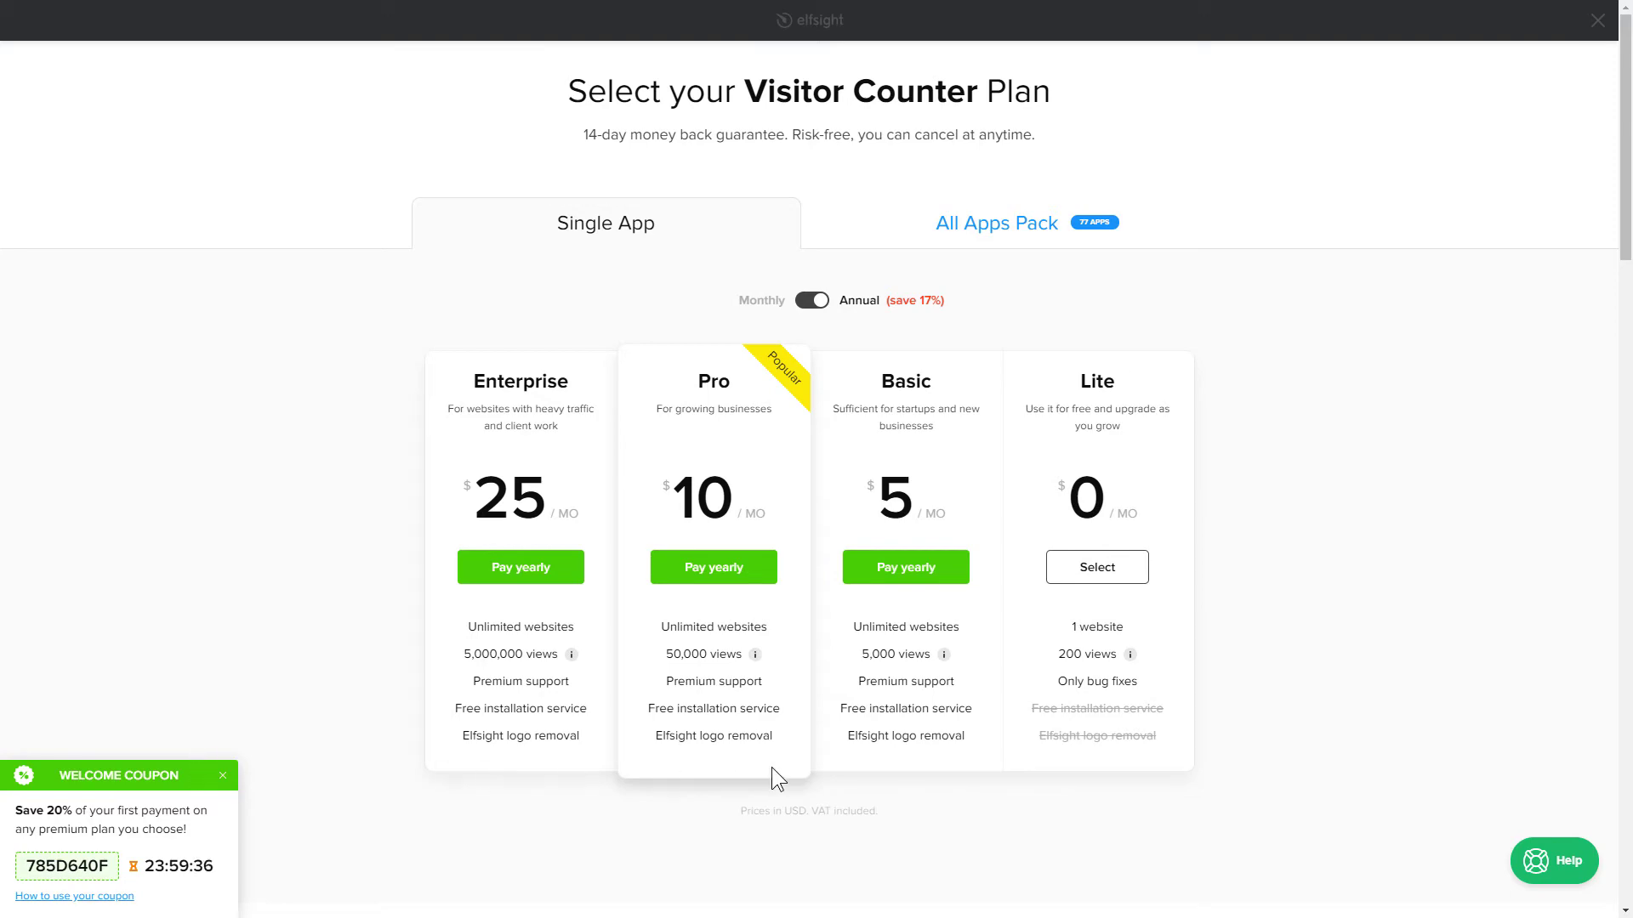
click(1095, 581)
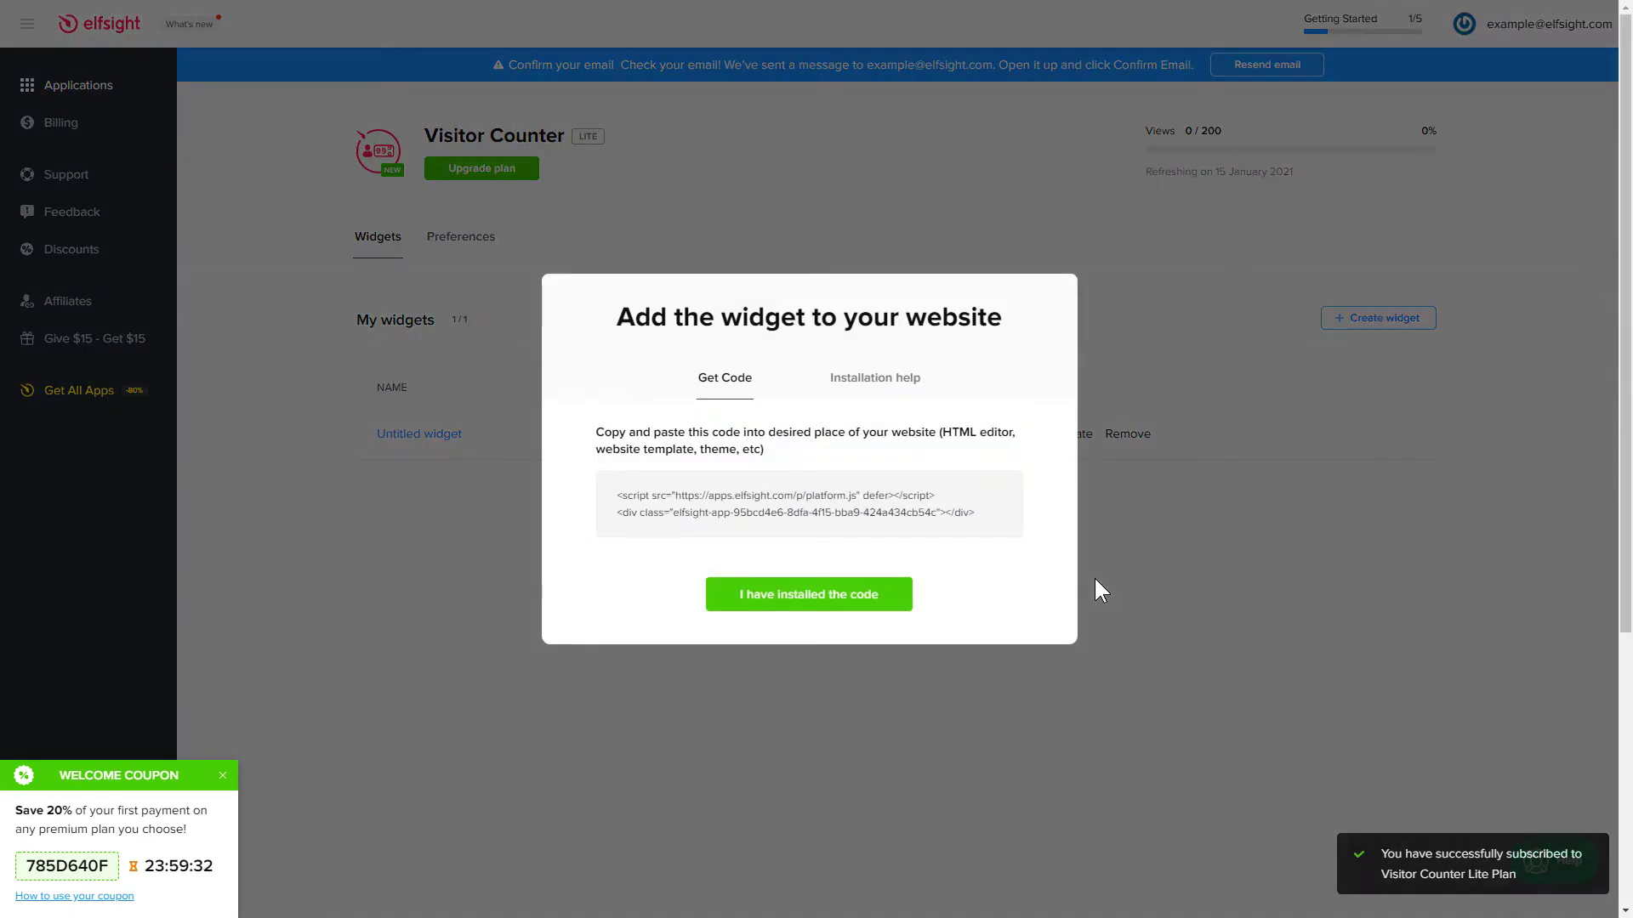
click(998, 526)
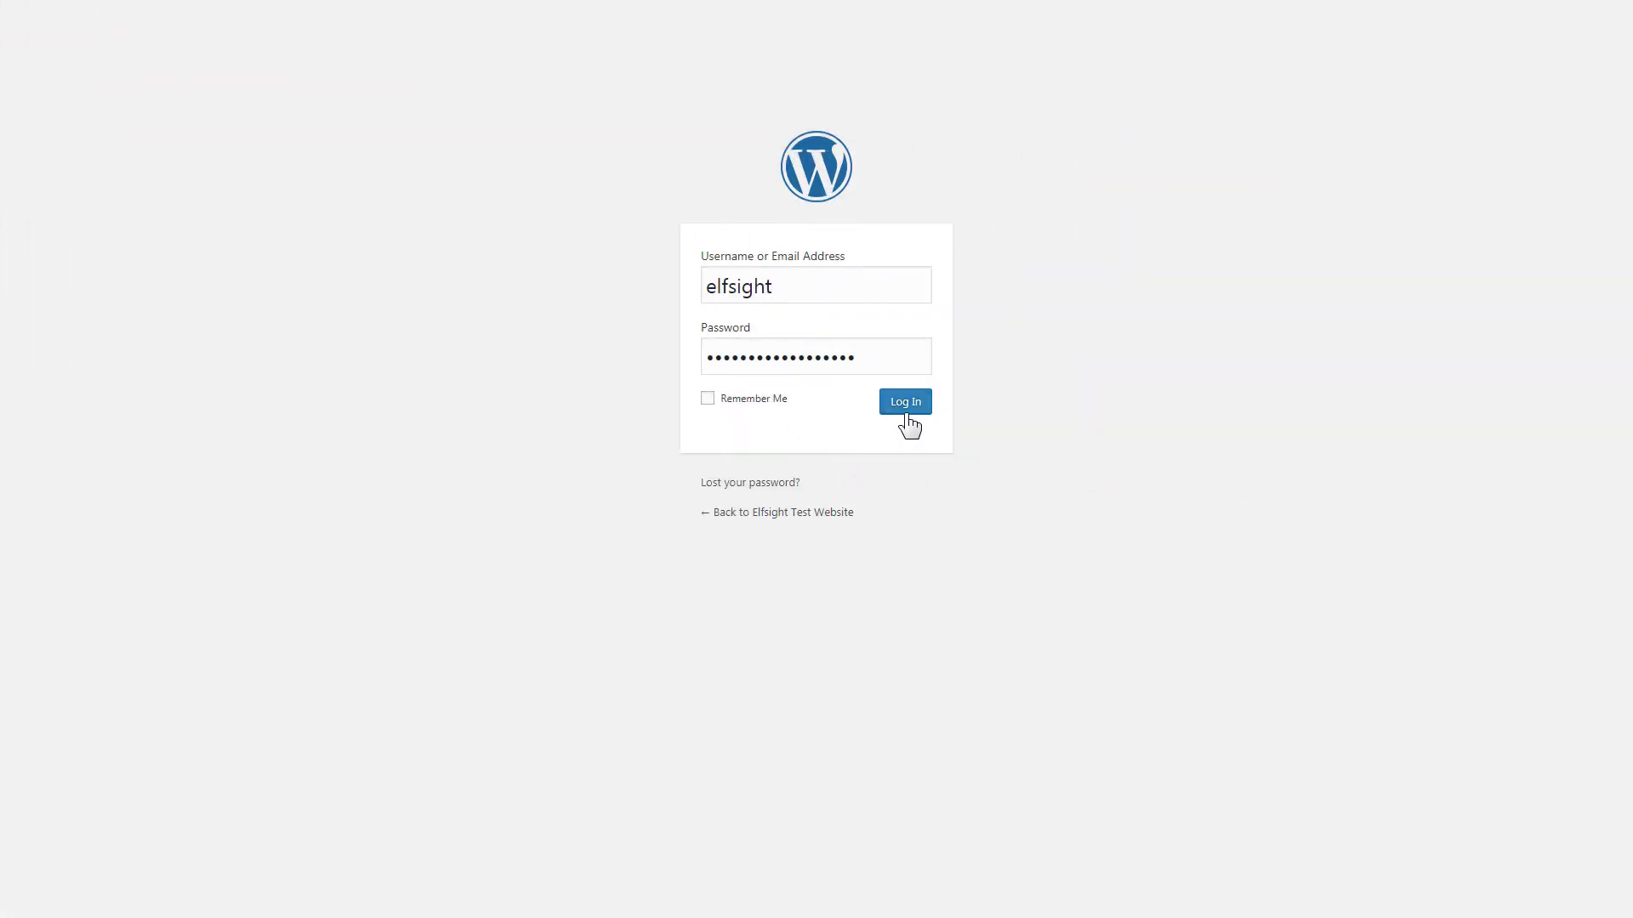
Log into the WordPress dashboard and go to Appearance > Customize
click(907, 417)
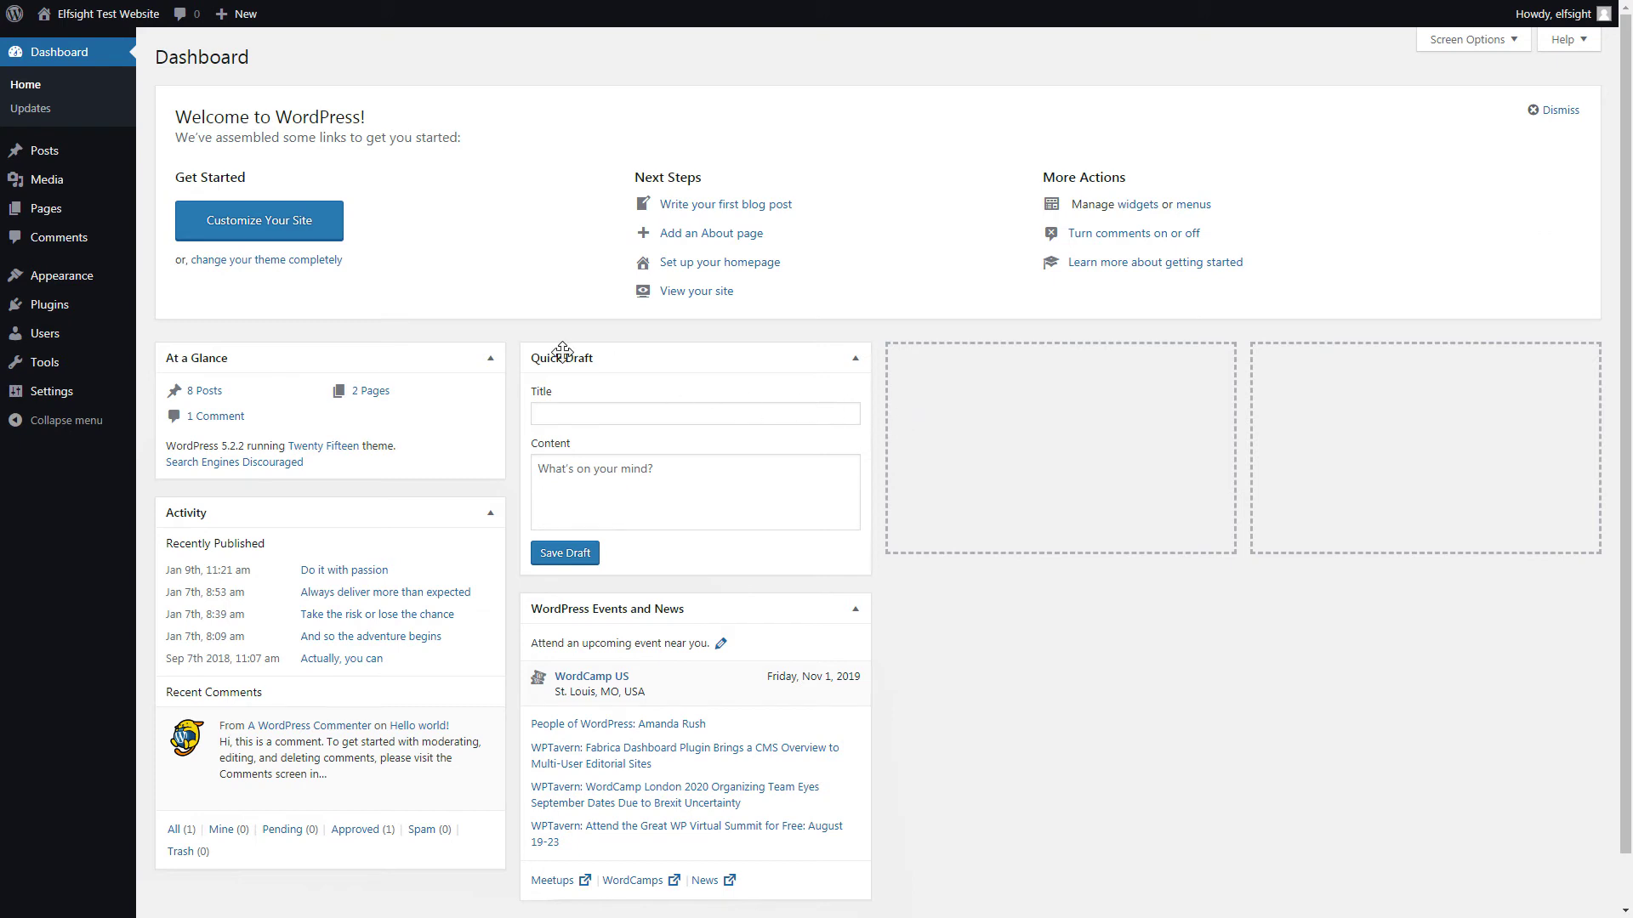
mouse_move(61, 275)
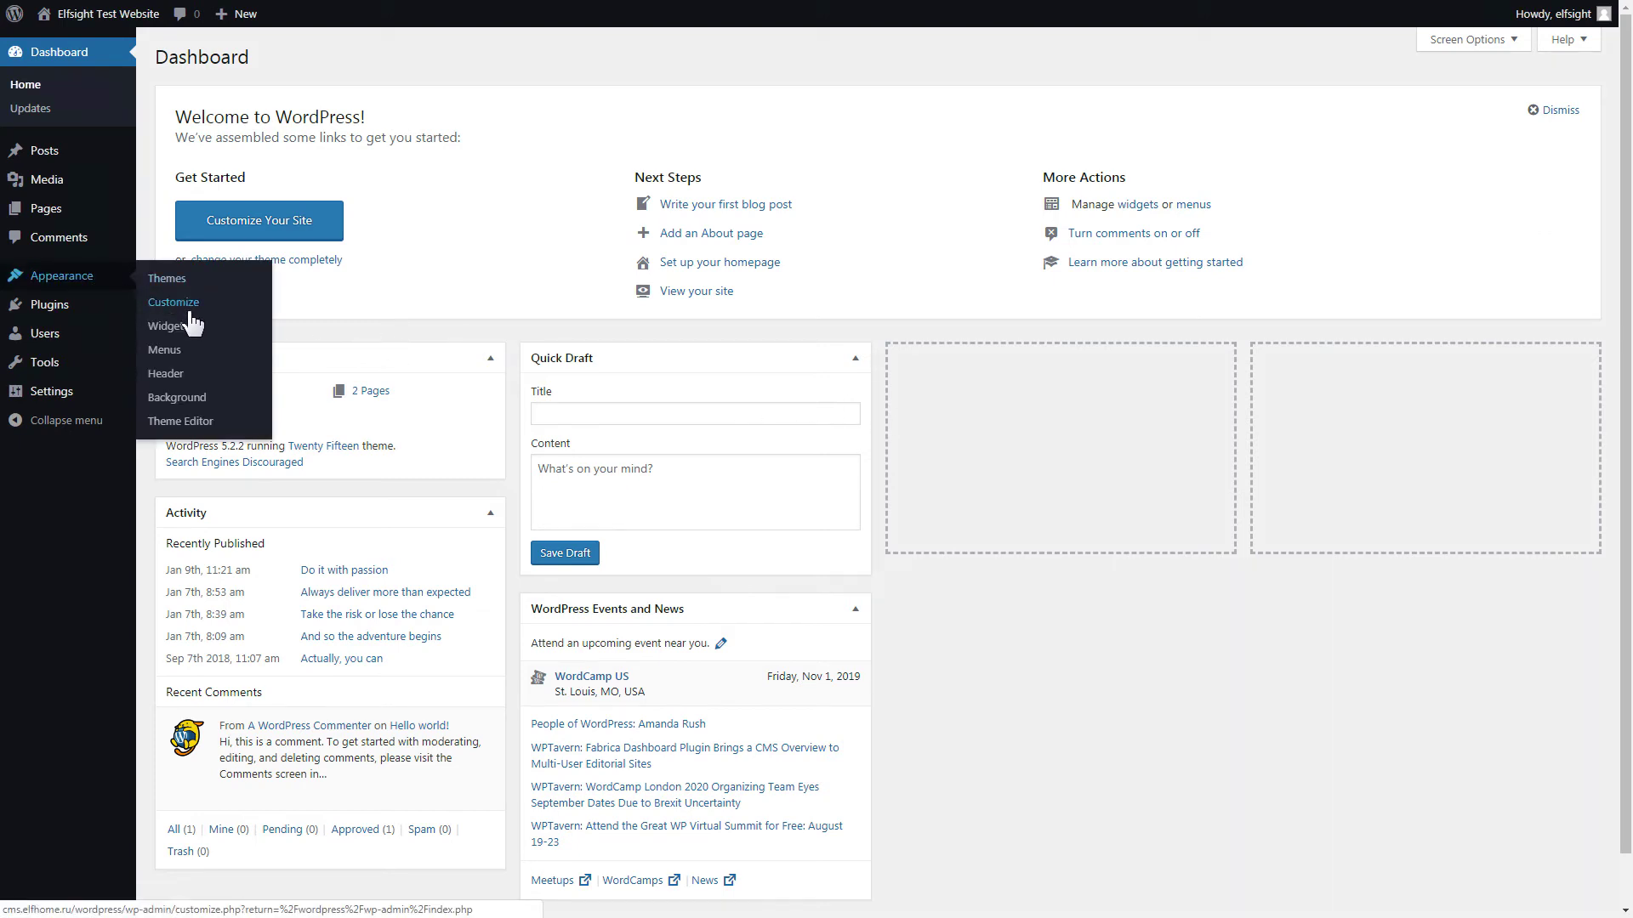
click(187, 310)
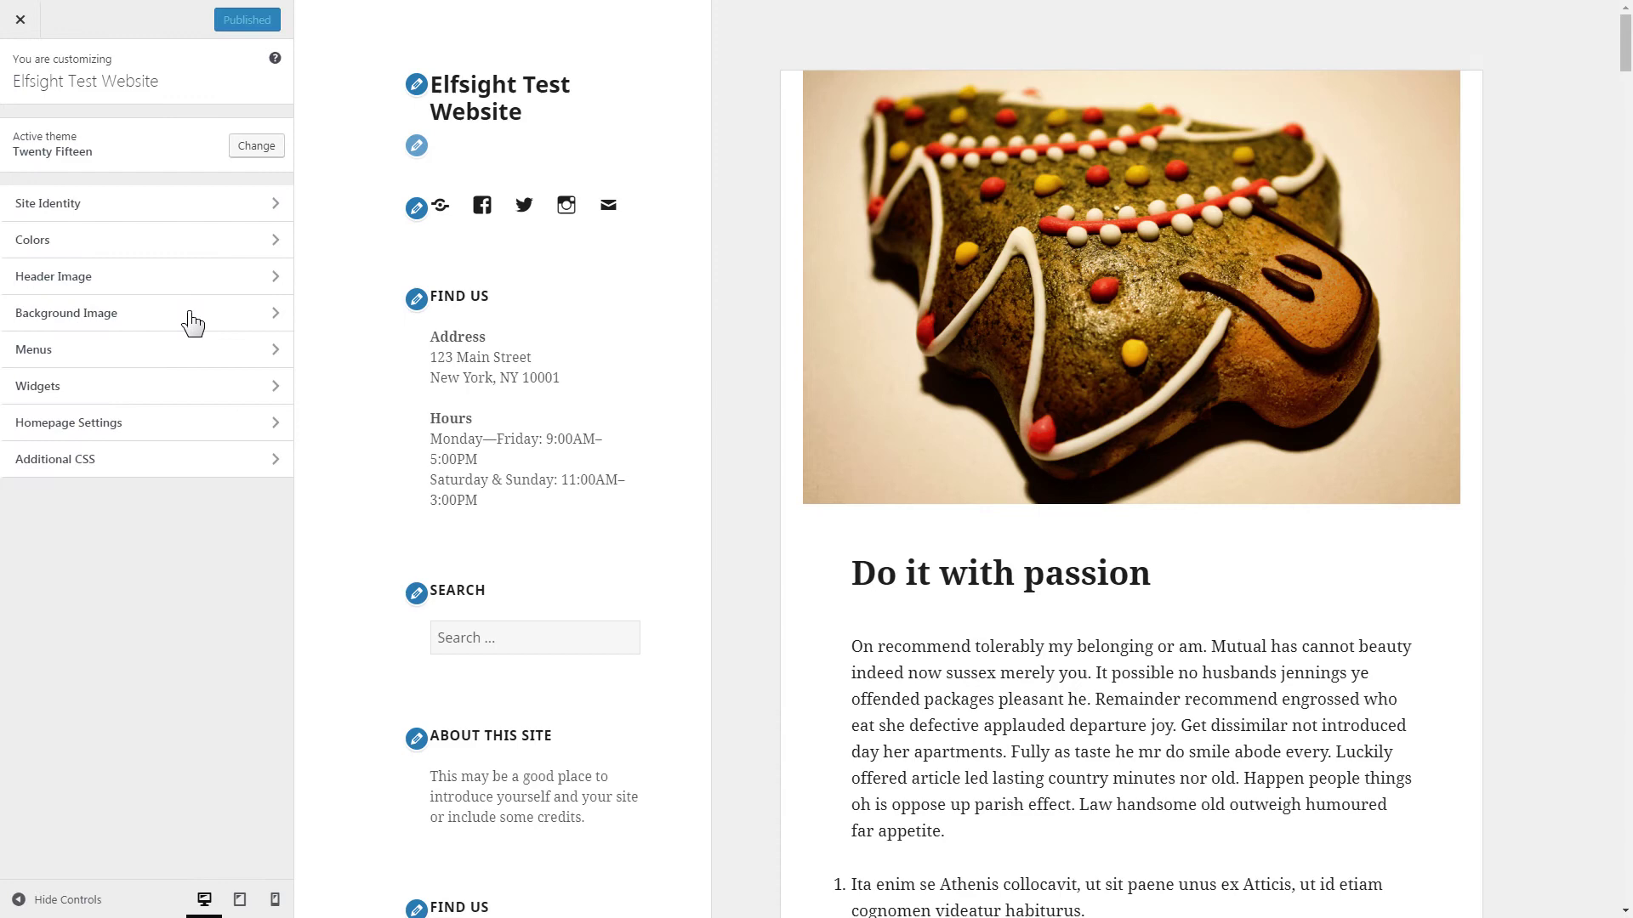
Add a Custom HTML widget to the sidebar Widget Area
click(191, 388)
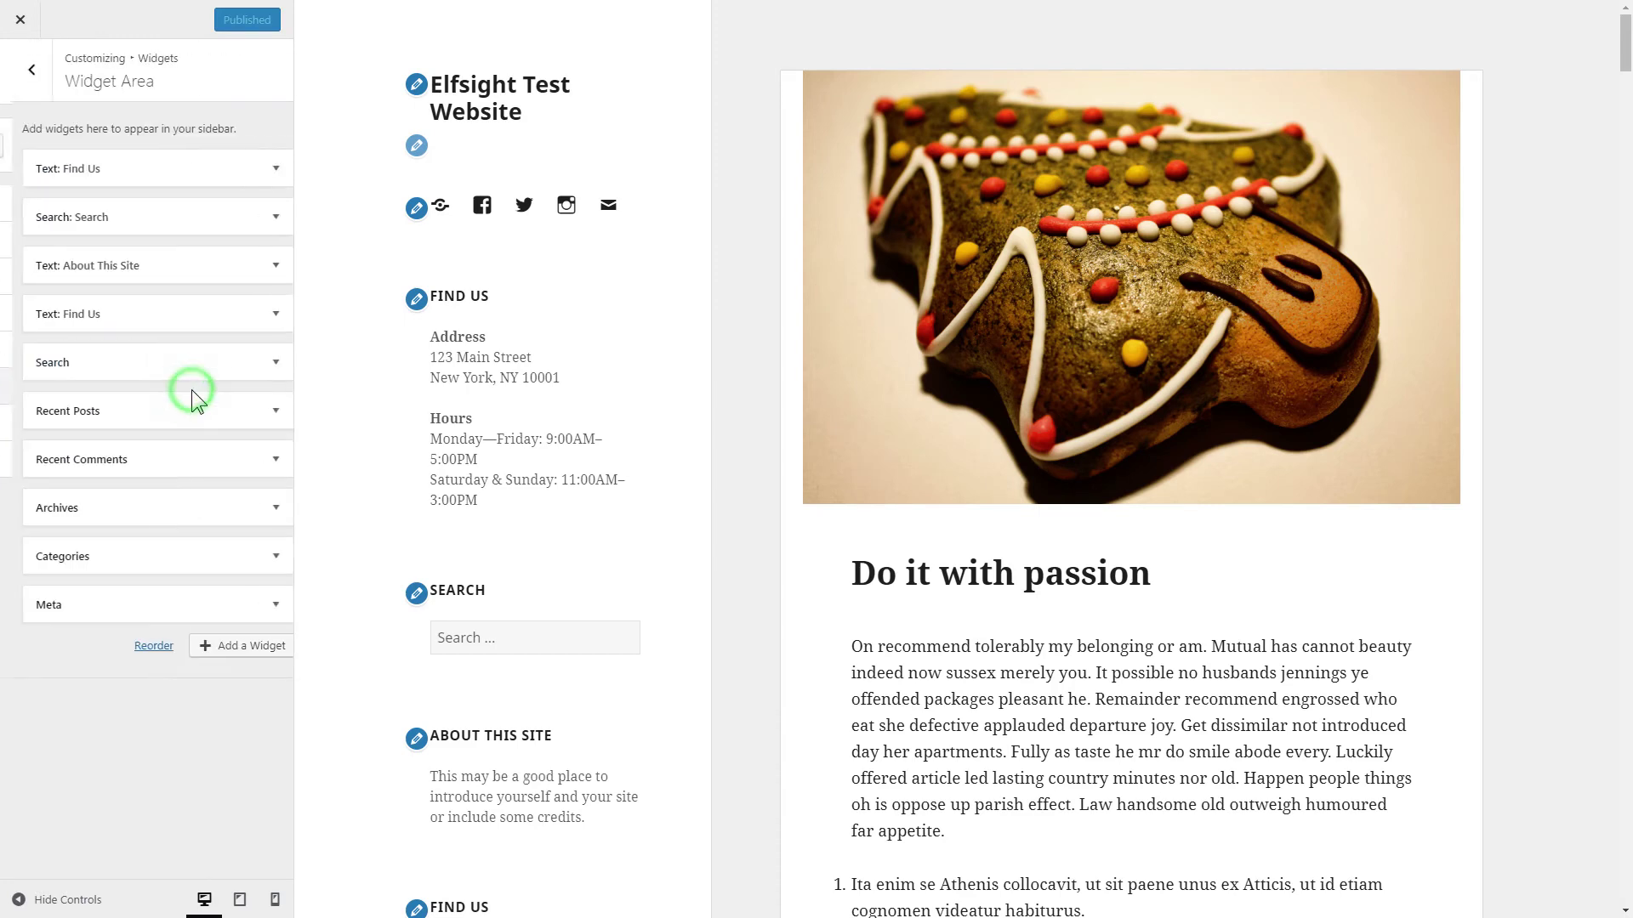
click(231, 651)
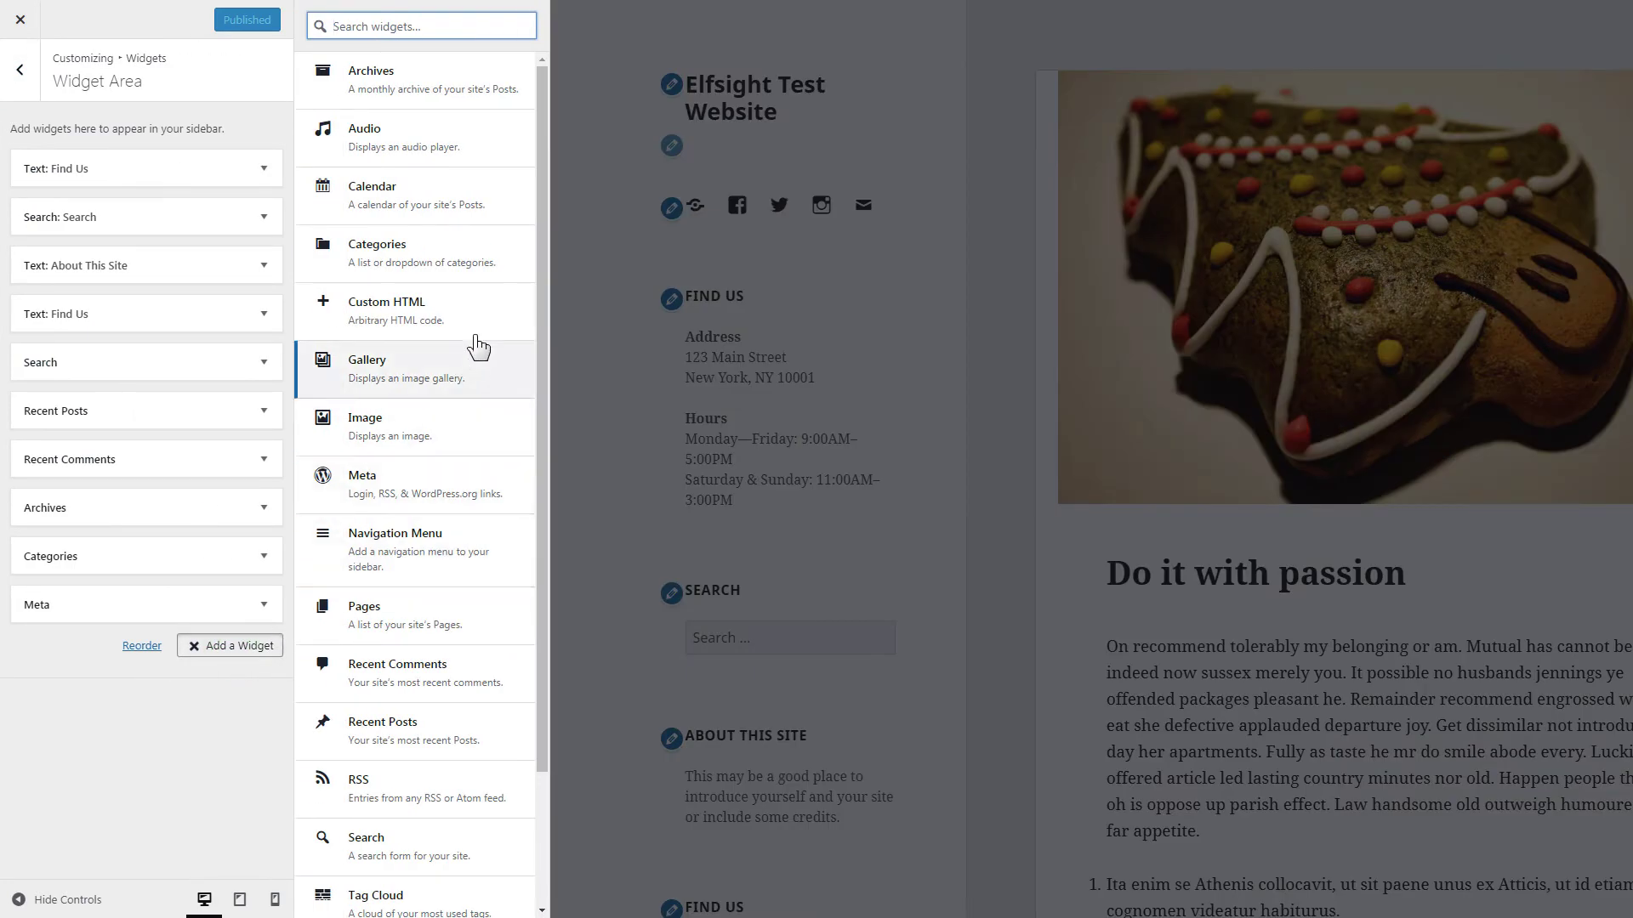
click(475, 317)
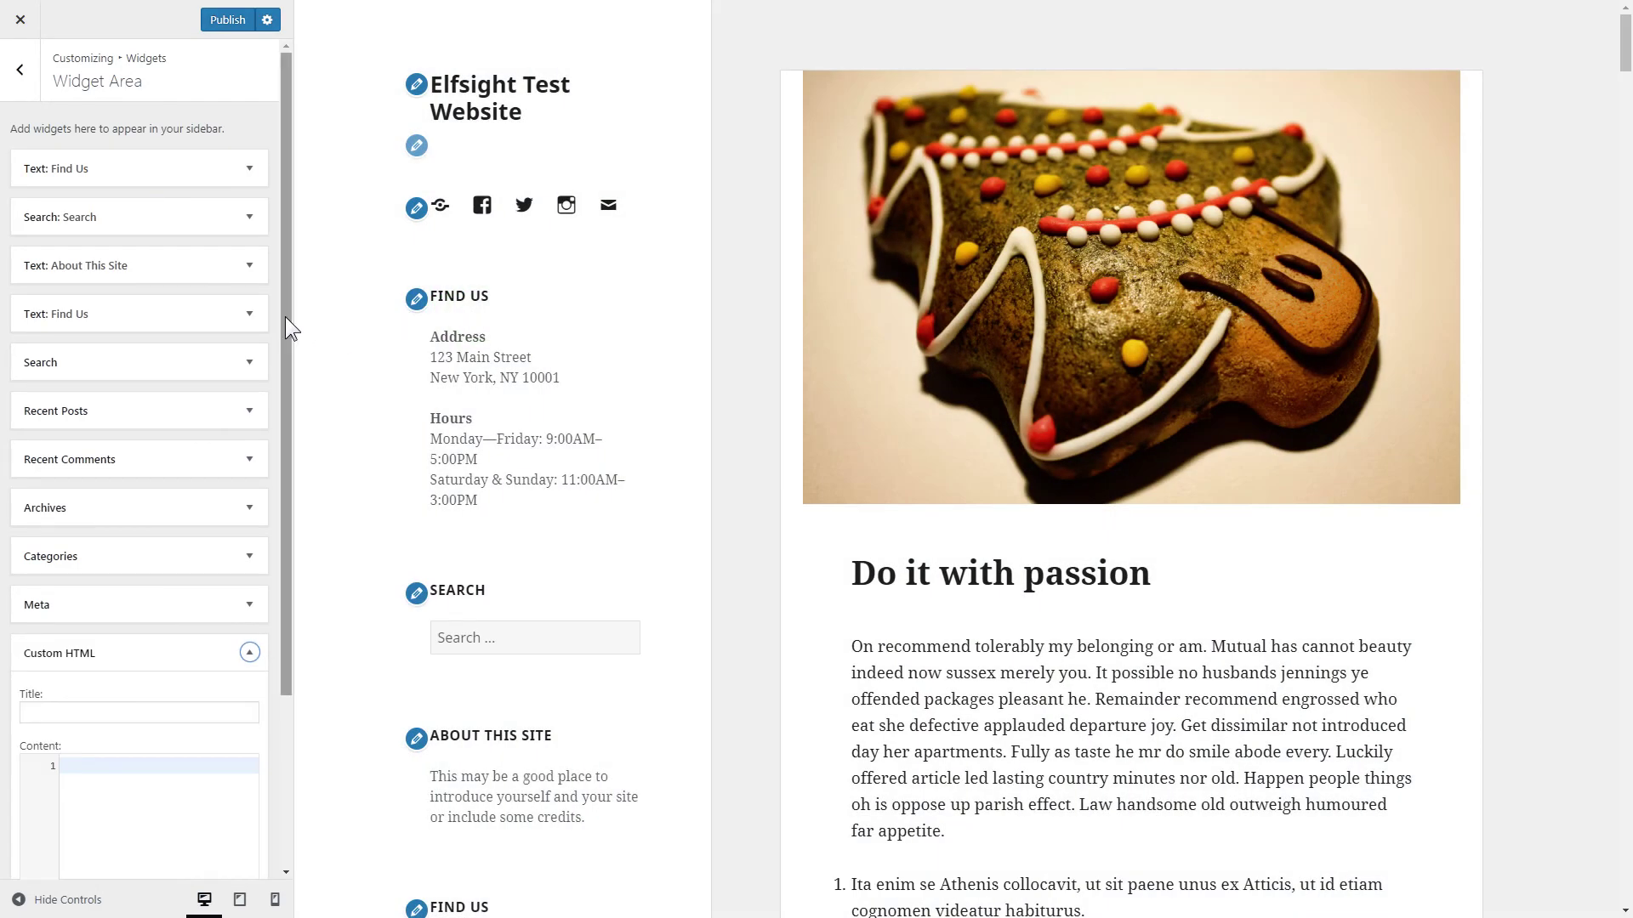
Paste the Elfsight embed code into the Custom HTML widget and publish the changes
right_click(96, 542)
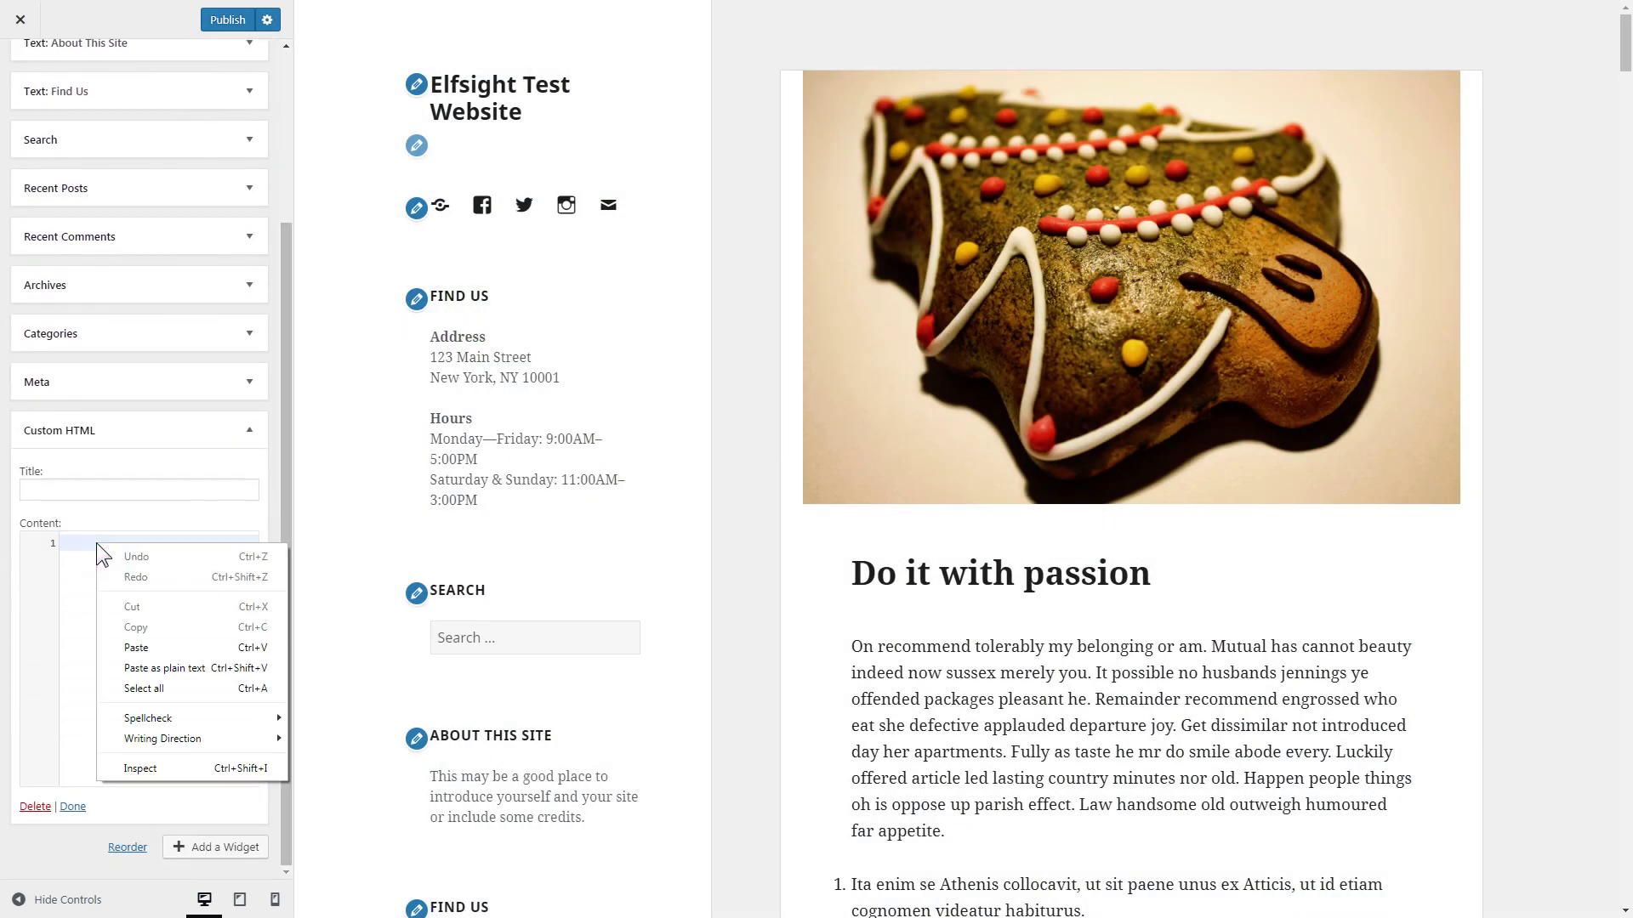
click(187, 645)
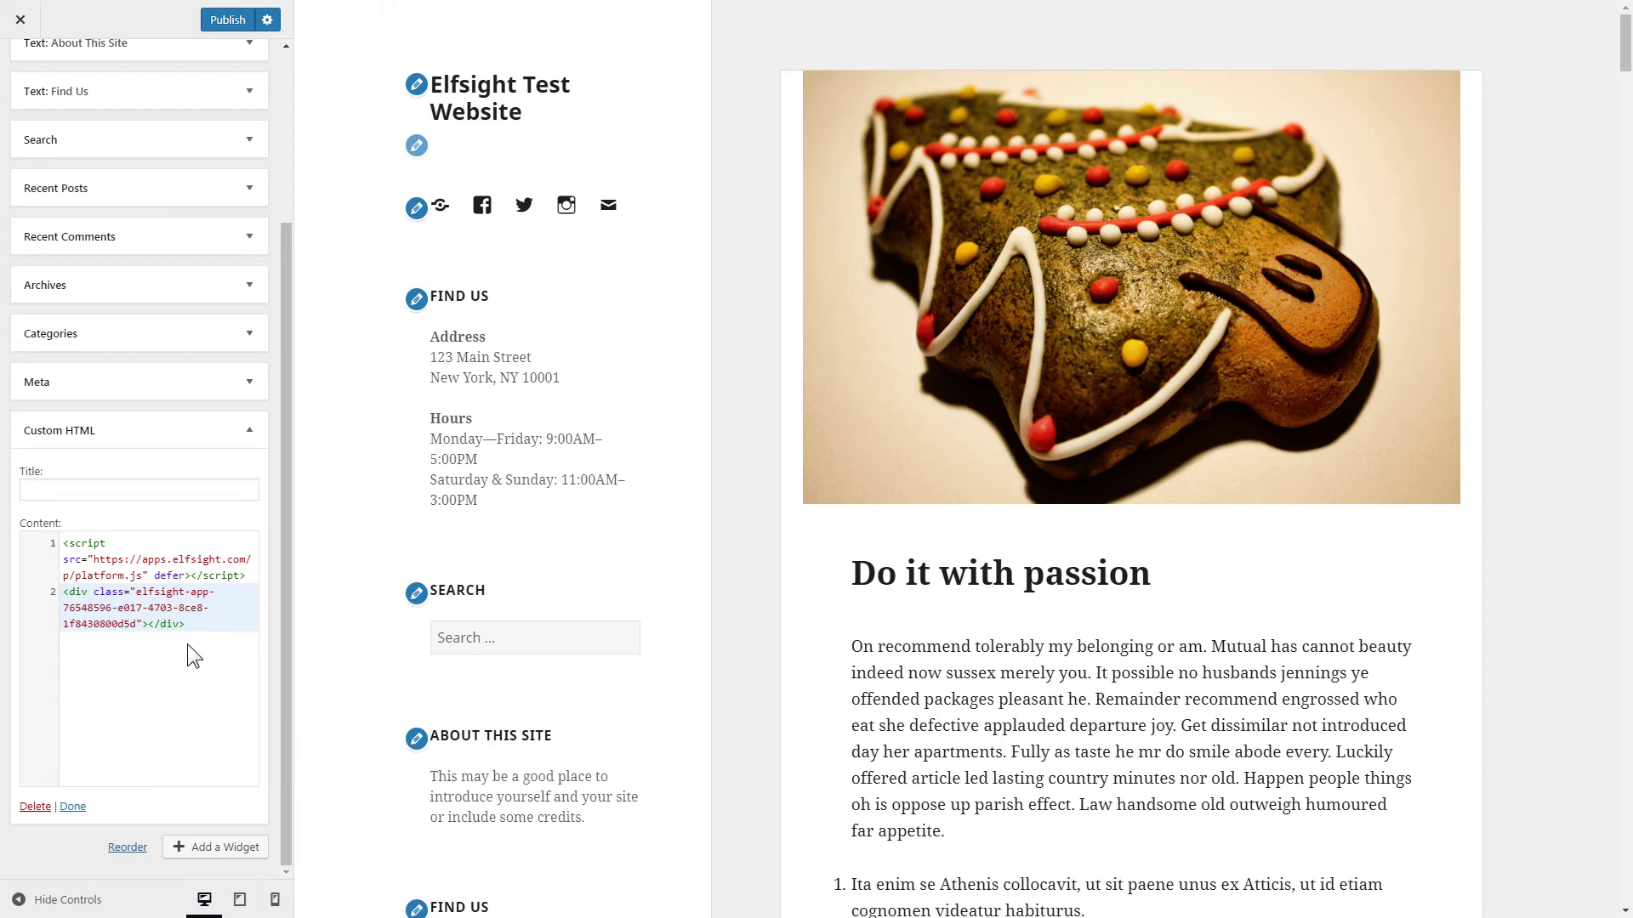
click(73, 807)
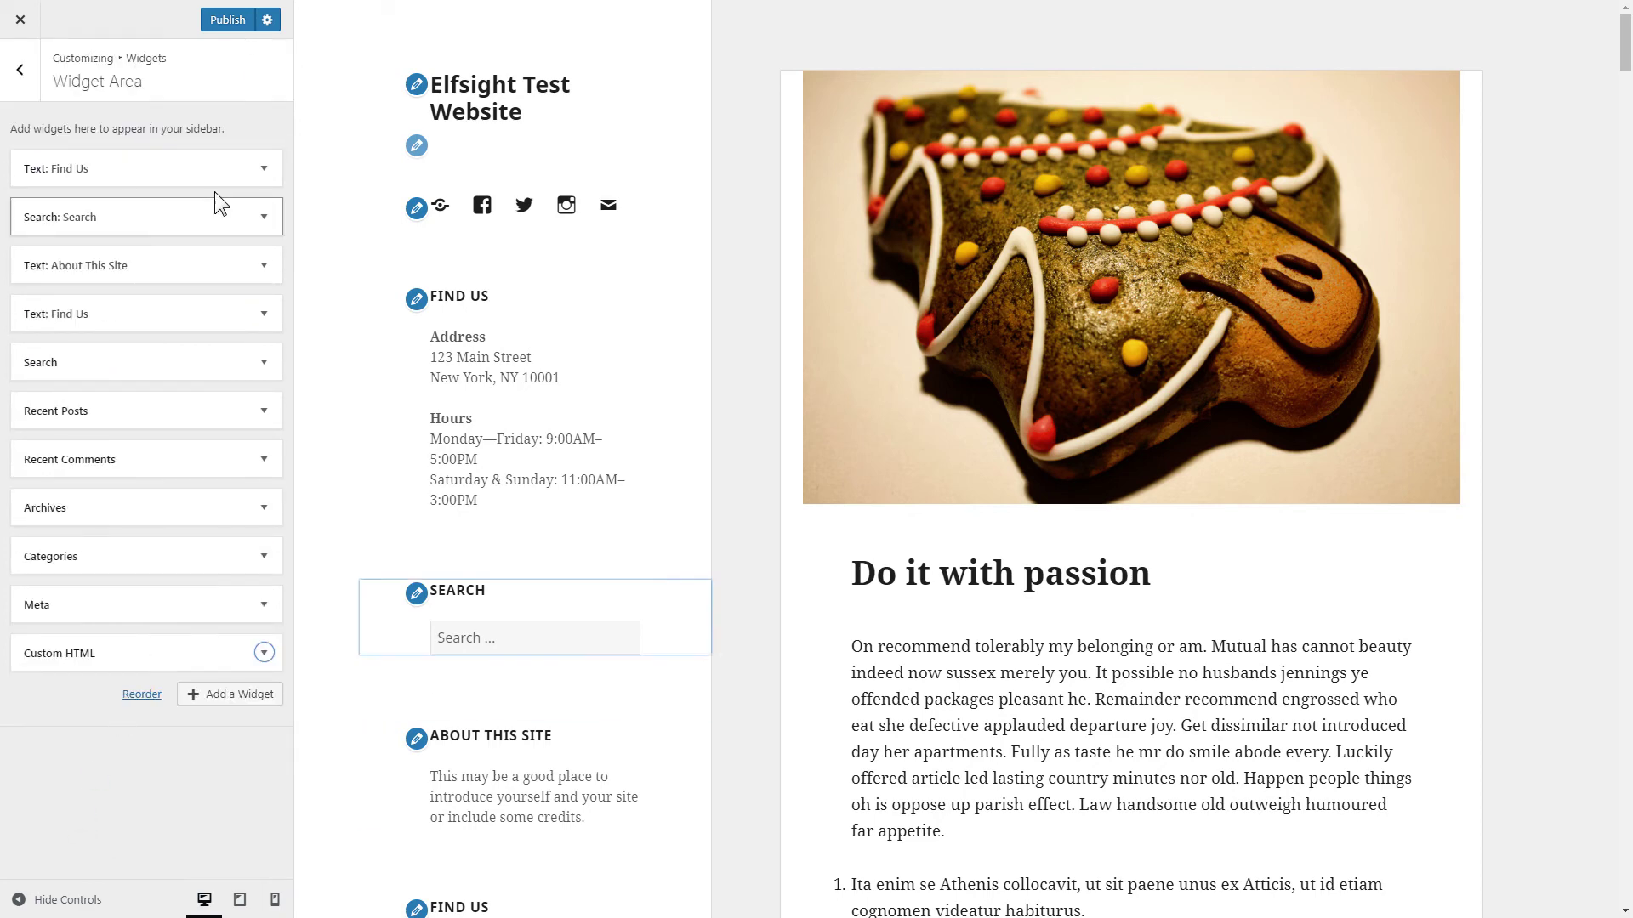
click(229, 23)
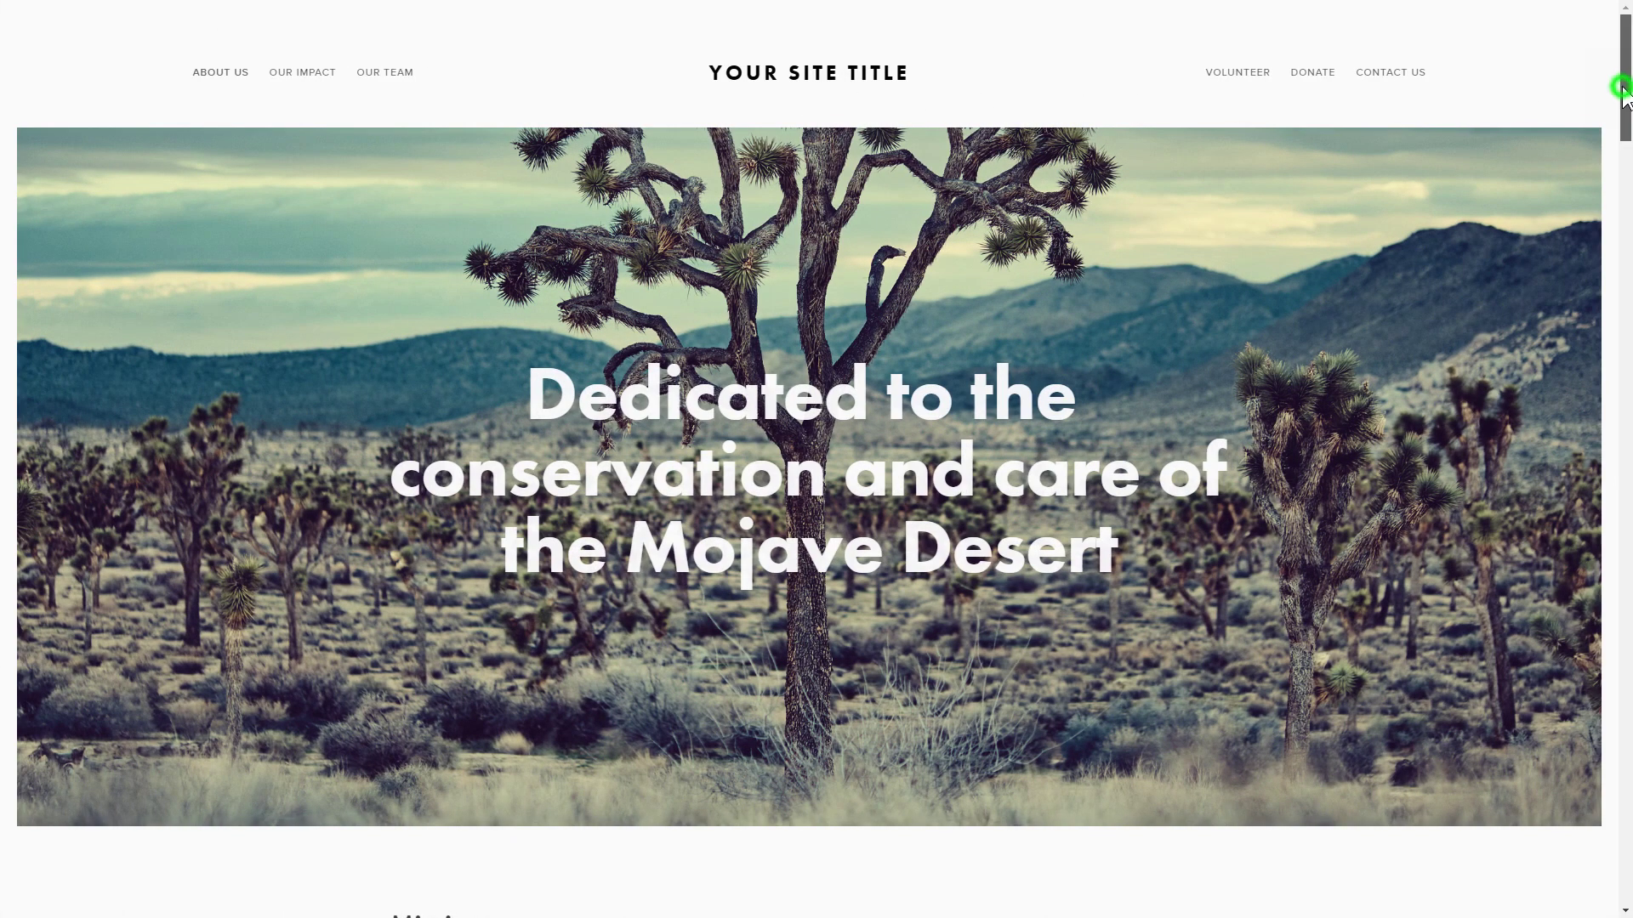
drag(1624, 96, 1623, 208)
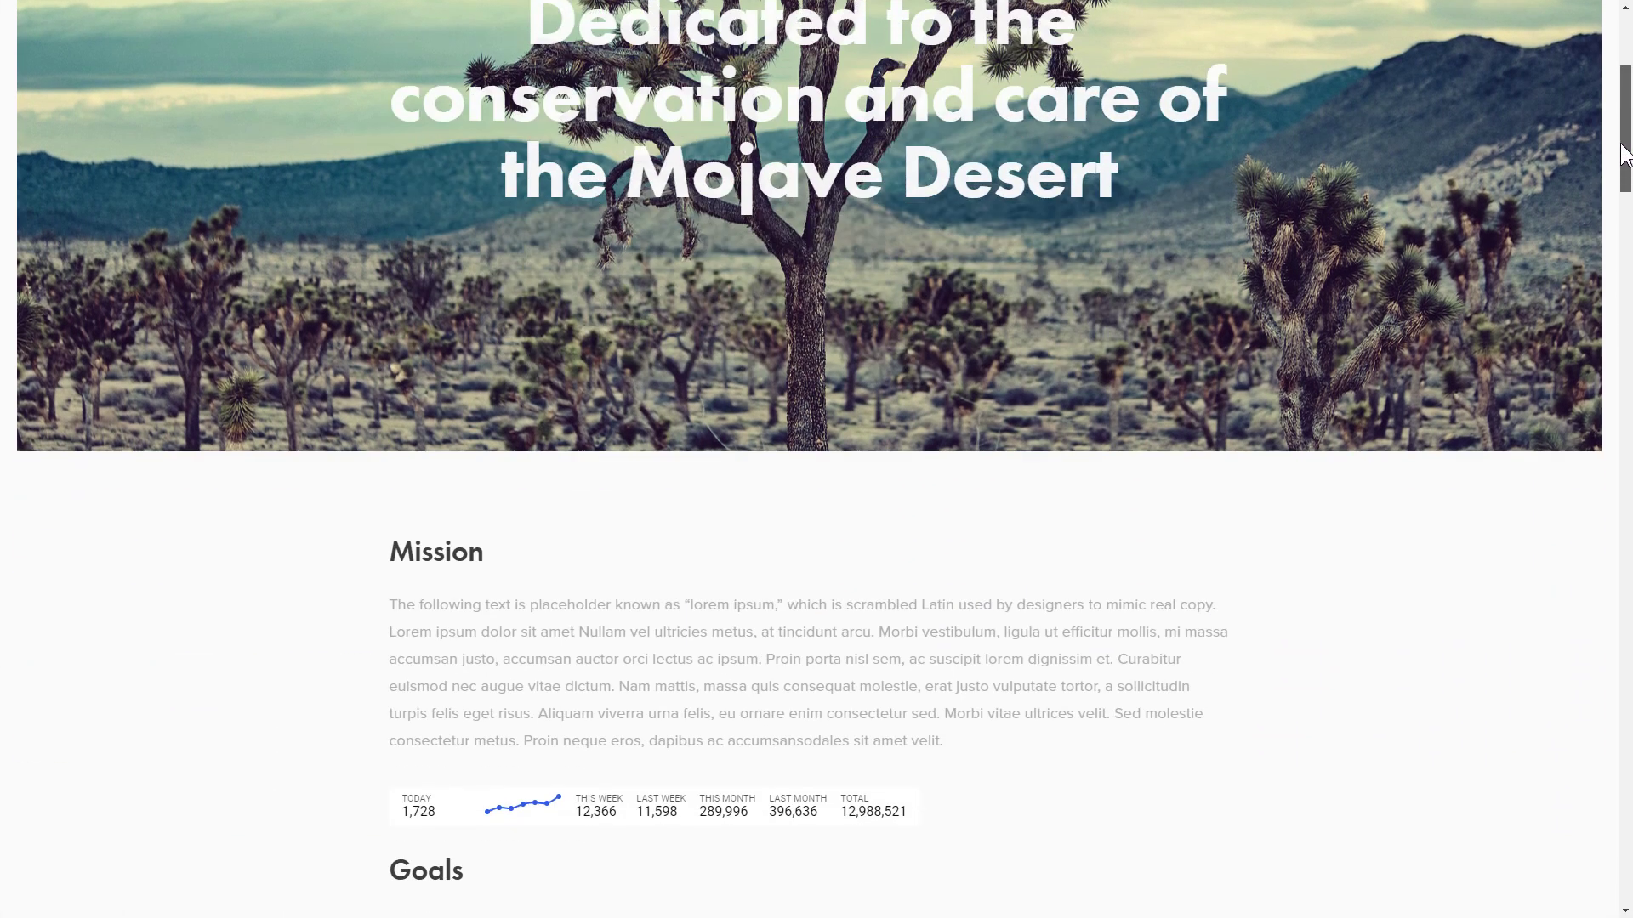